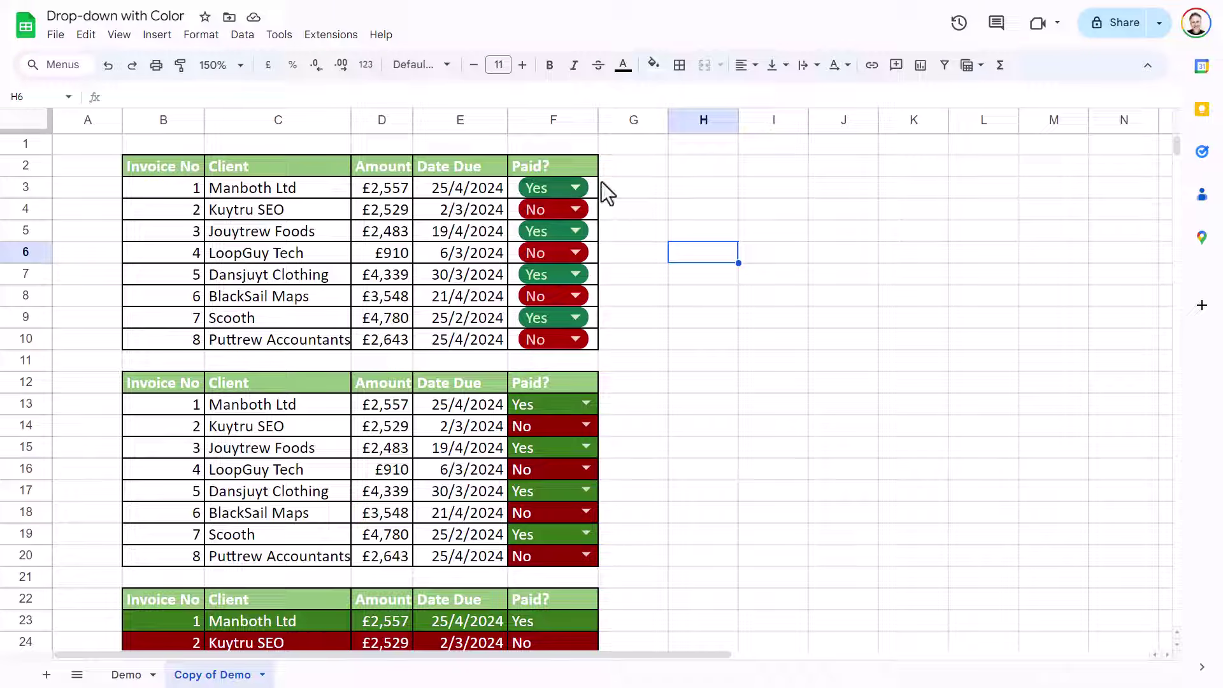
Step: Scroll through the finished example tables on the Copy of Demo sheet
scroll(659, 423, "down", 2)
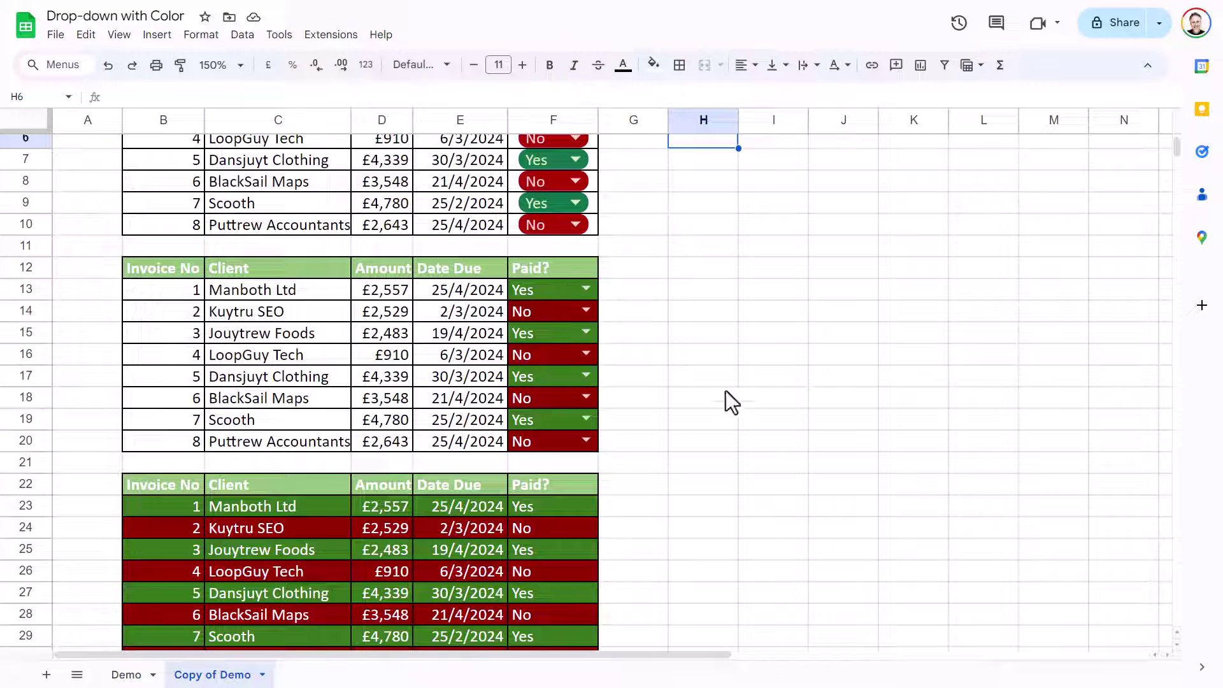
scroll(726, 388, "down", 4)
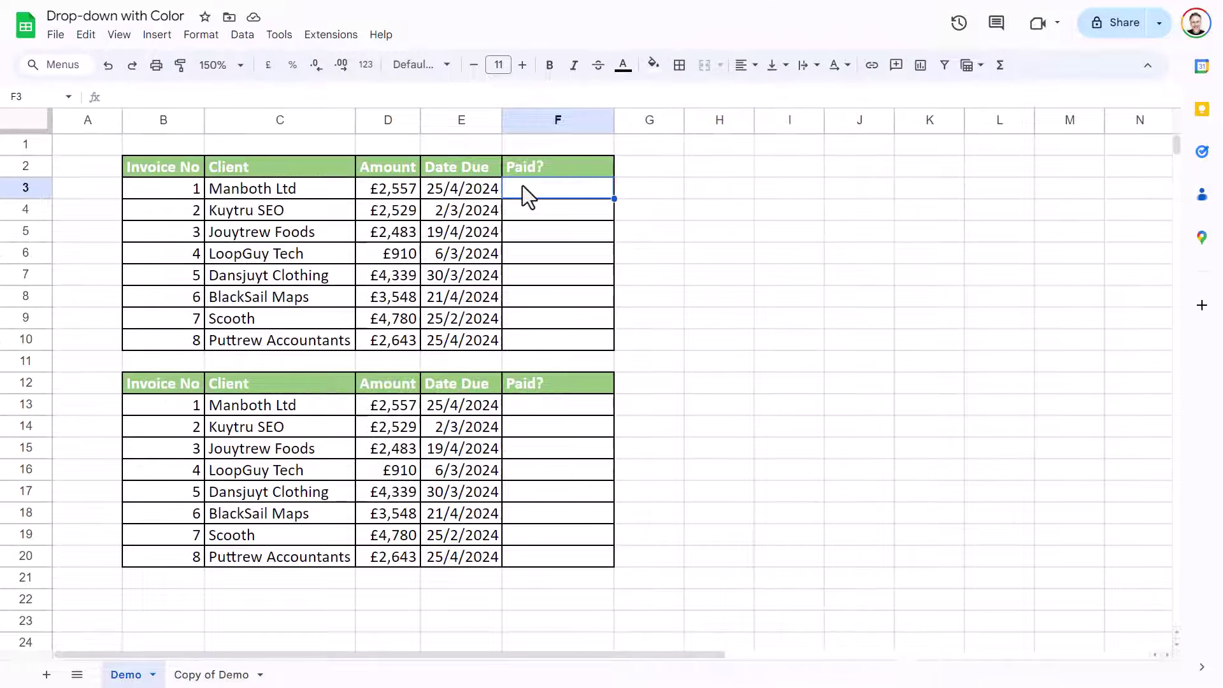
Step: Add a drop-down to Paid? cells F3:F10 and clear its default Option 1 and Option 2 text
left_click_drag(523, 185, 521, 335)
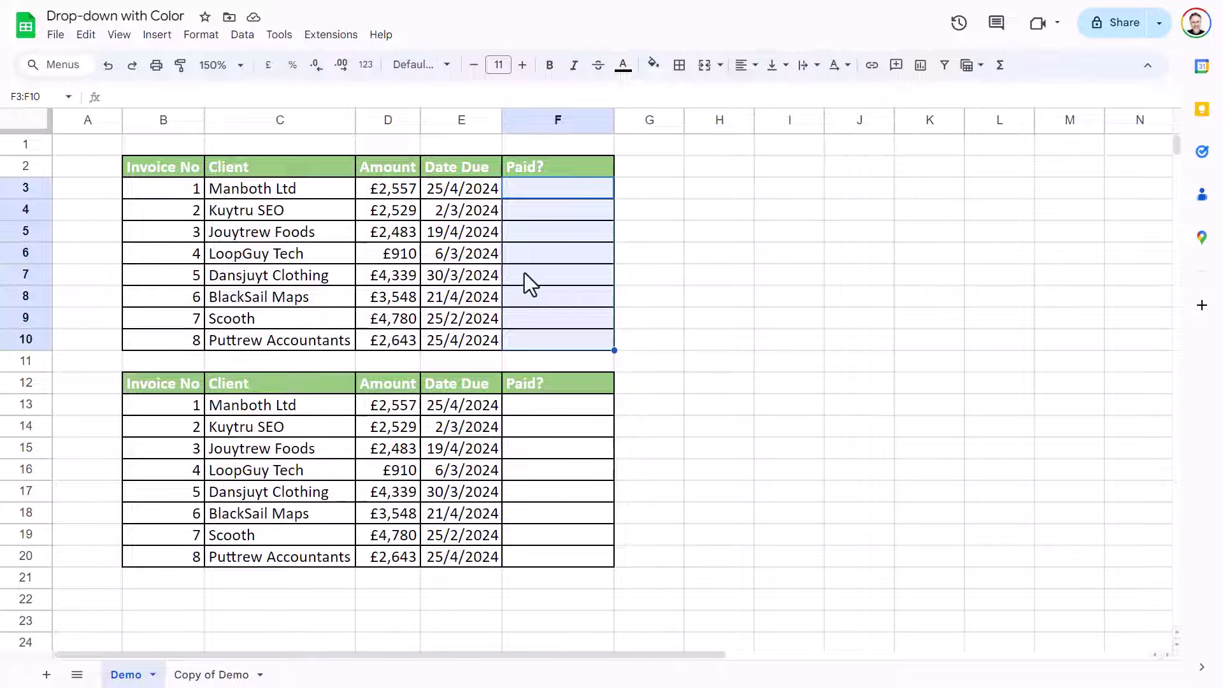
left_click(156, 35)
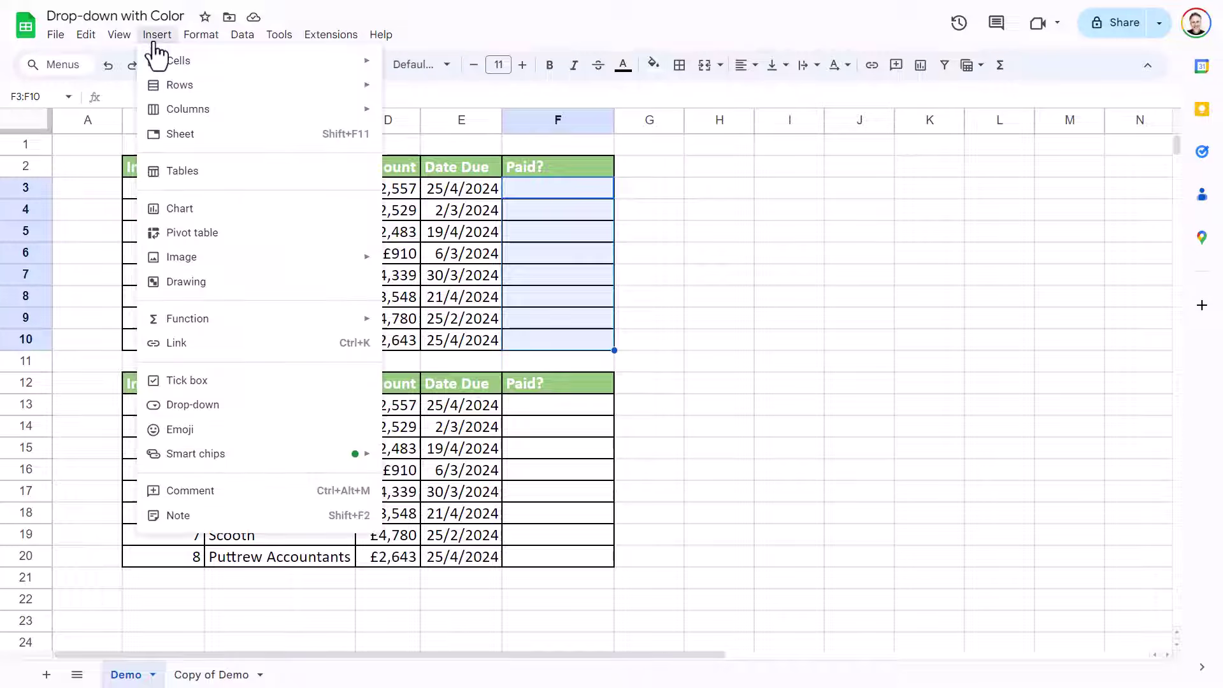
left_click(207, 407)
left_click_drag(1035, 242, 995, 241)
left_click_drag(949, 190, 948, 191)
key("BackSpace")
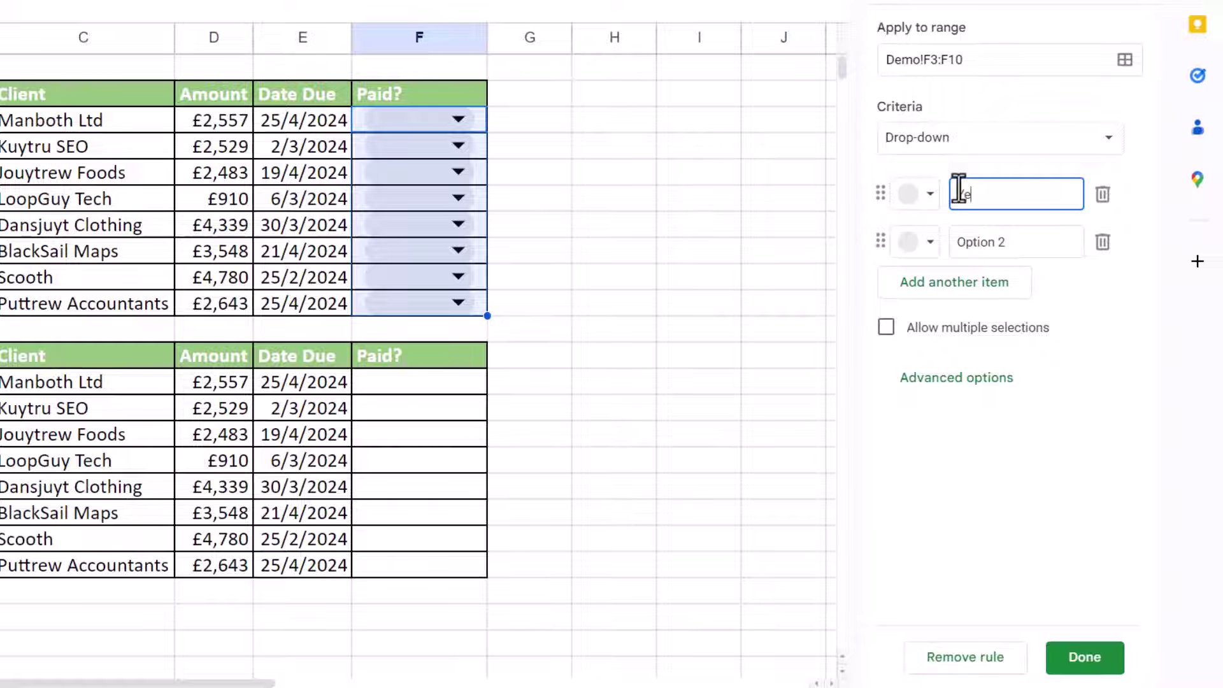
left_click_drag(1010, 240, 961, 241)
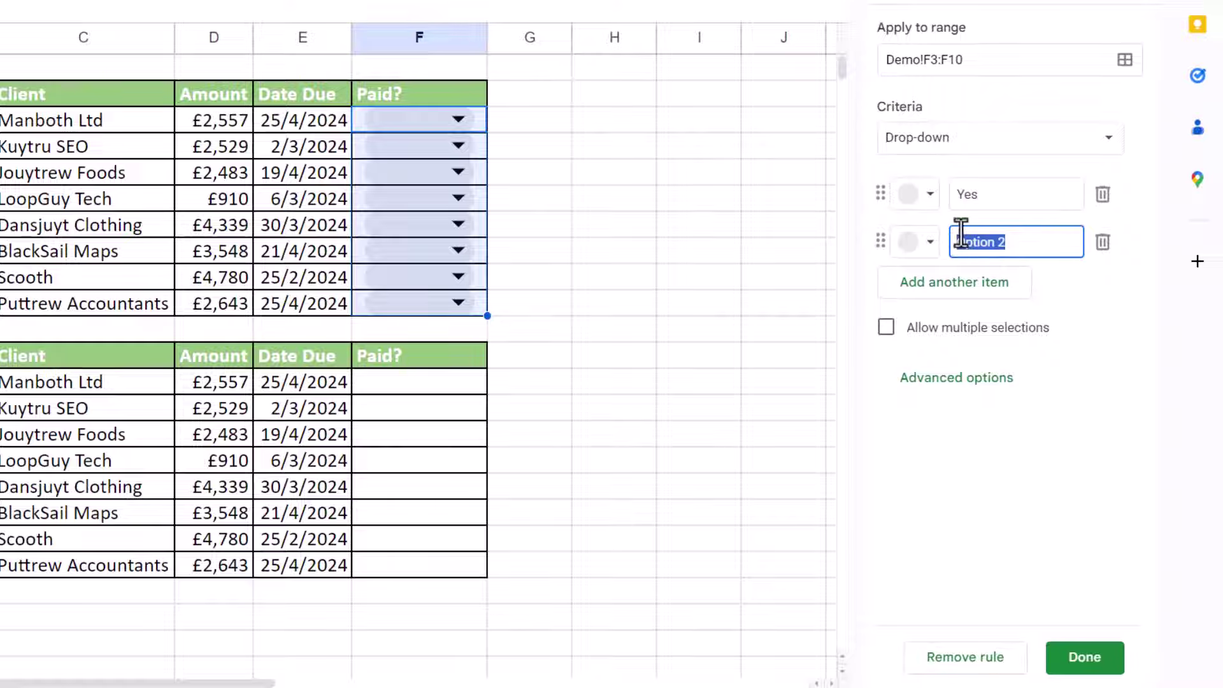
key("BackSpace")
Step: Enter Yes in cell I3 and No in cell I4
left_click(700, 116)
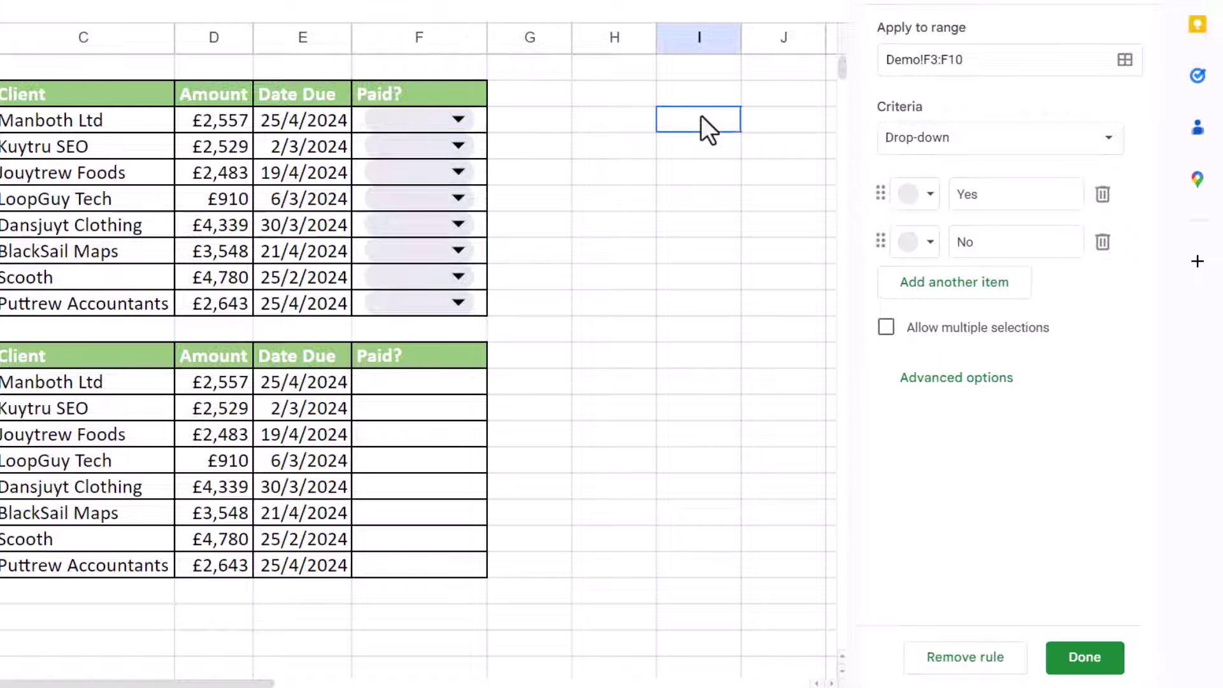
type("Yes")
key("Return")
type("No")
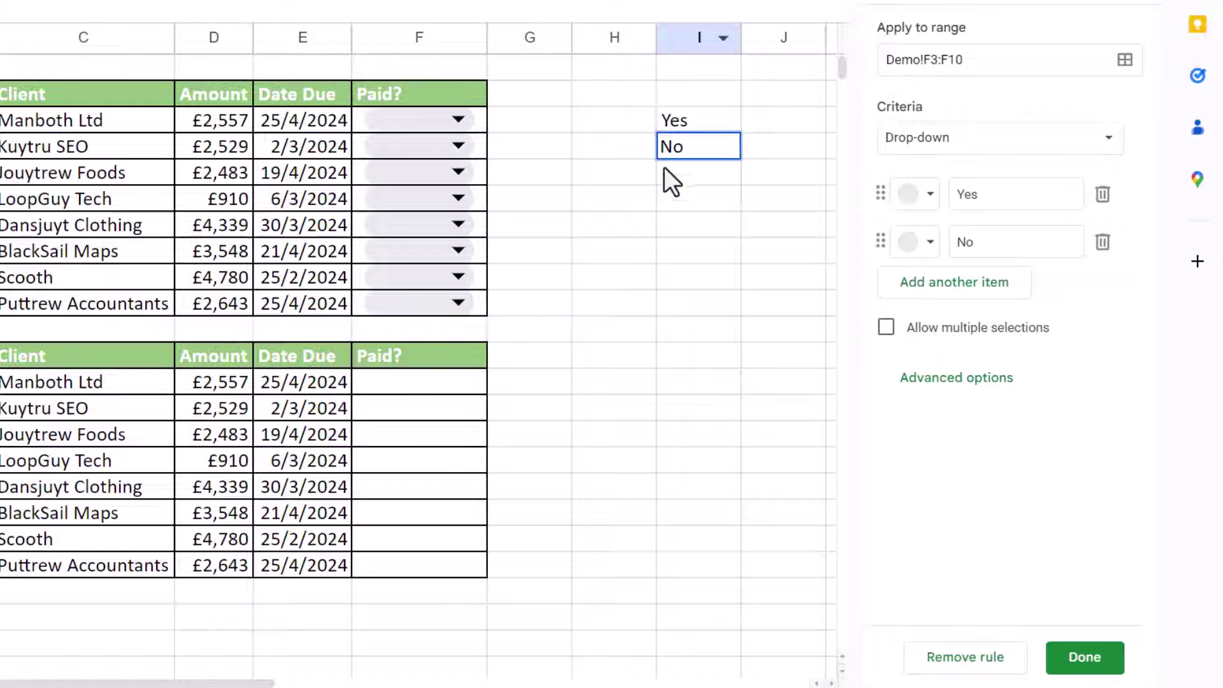
key("Return")
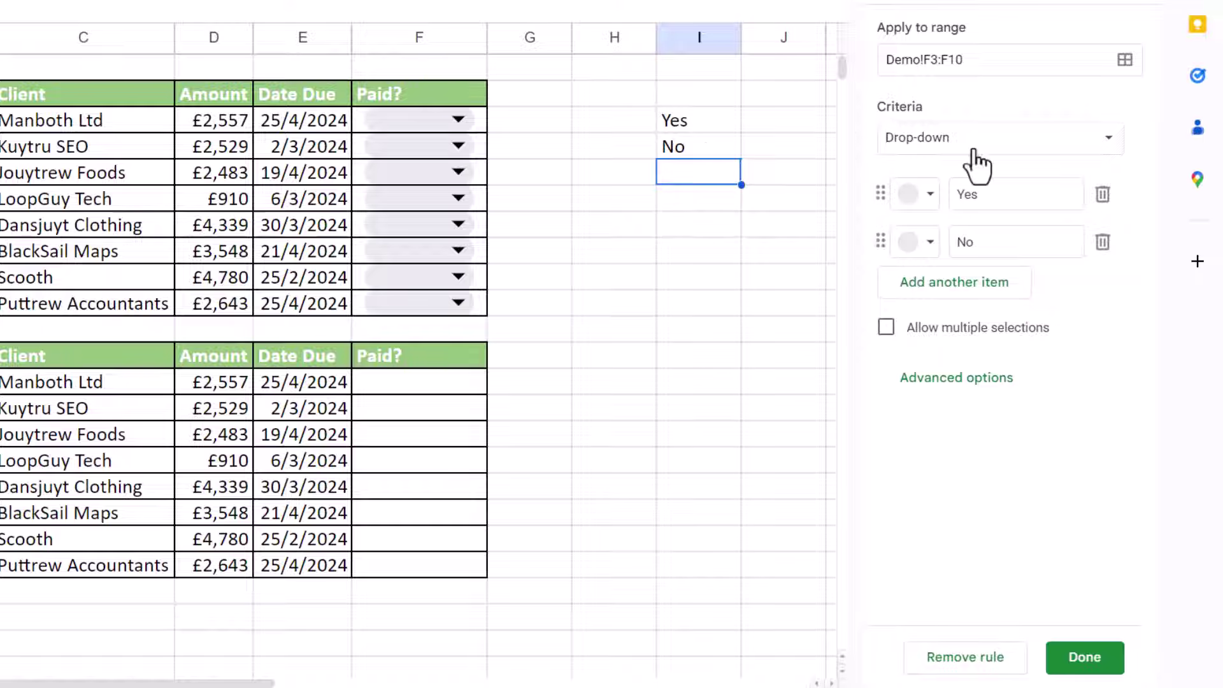
Step: Try sourcing the F3:F10 drop-down from range I3:I4, then revert criteria to plain Drop-down
left_click(1109, 139)
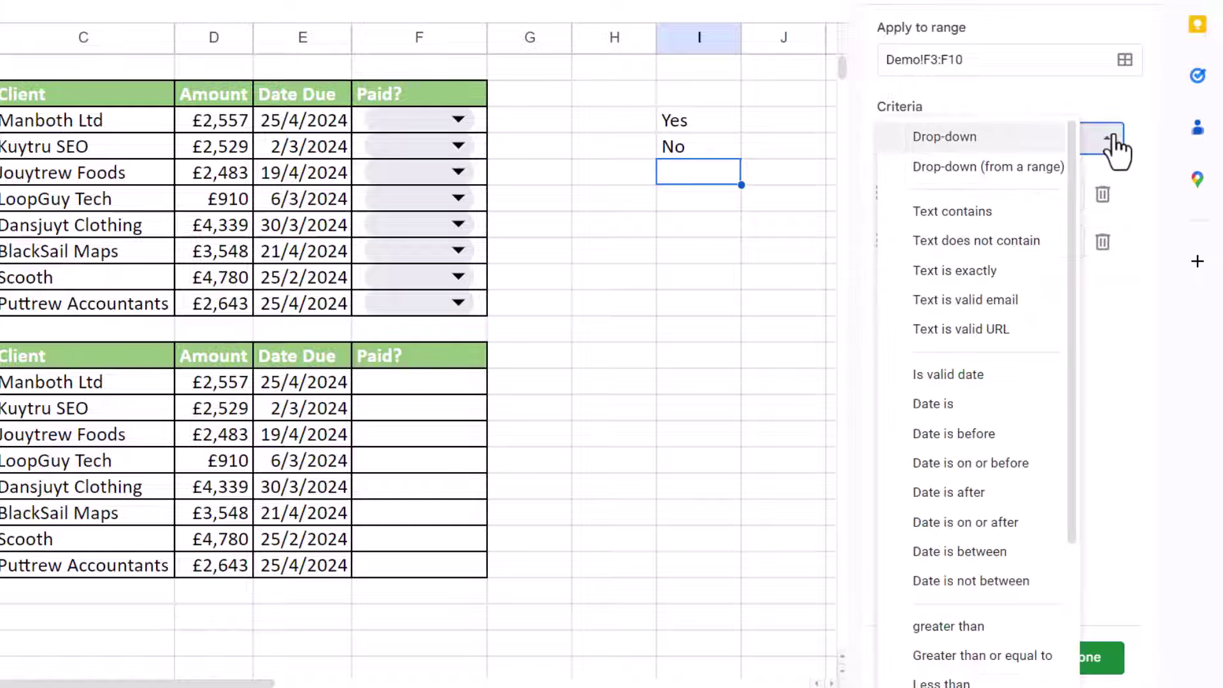
left_click(974, 170)
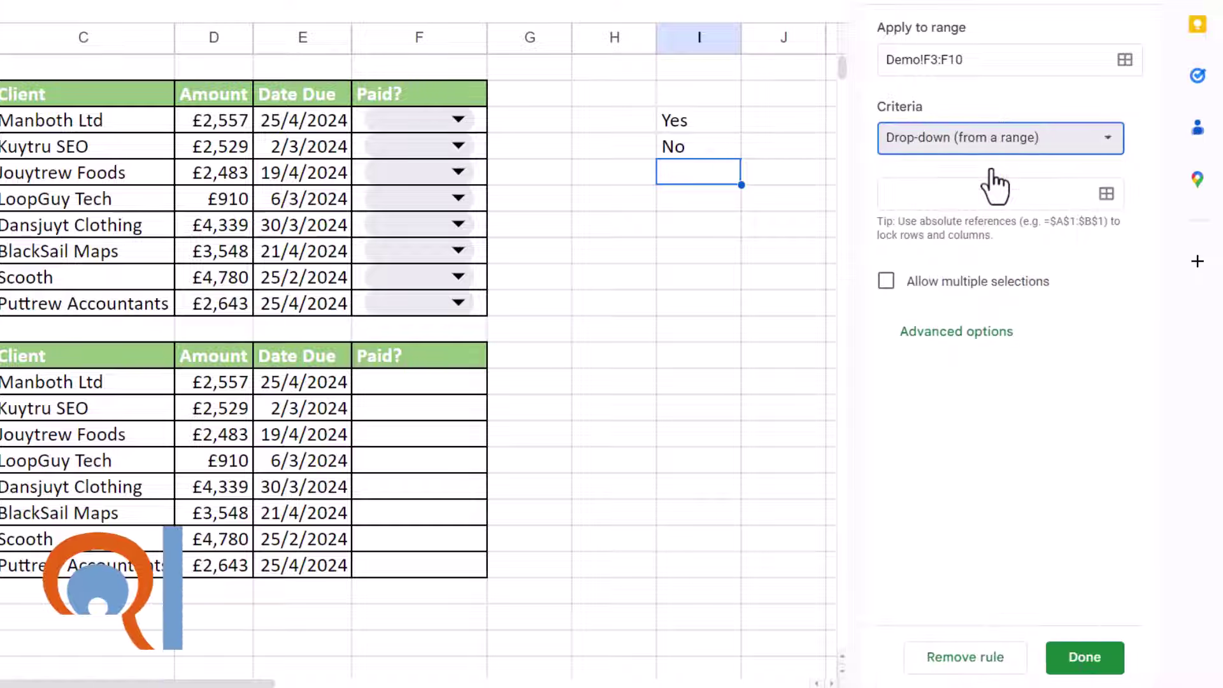
left_click(886, 193)
left_click_drag(693, 117, 695, 150)
left_click(446, 121)
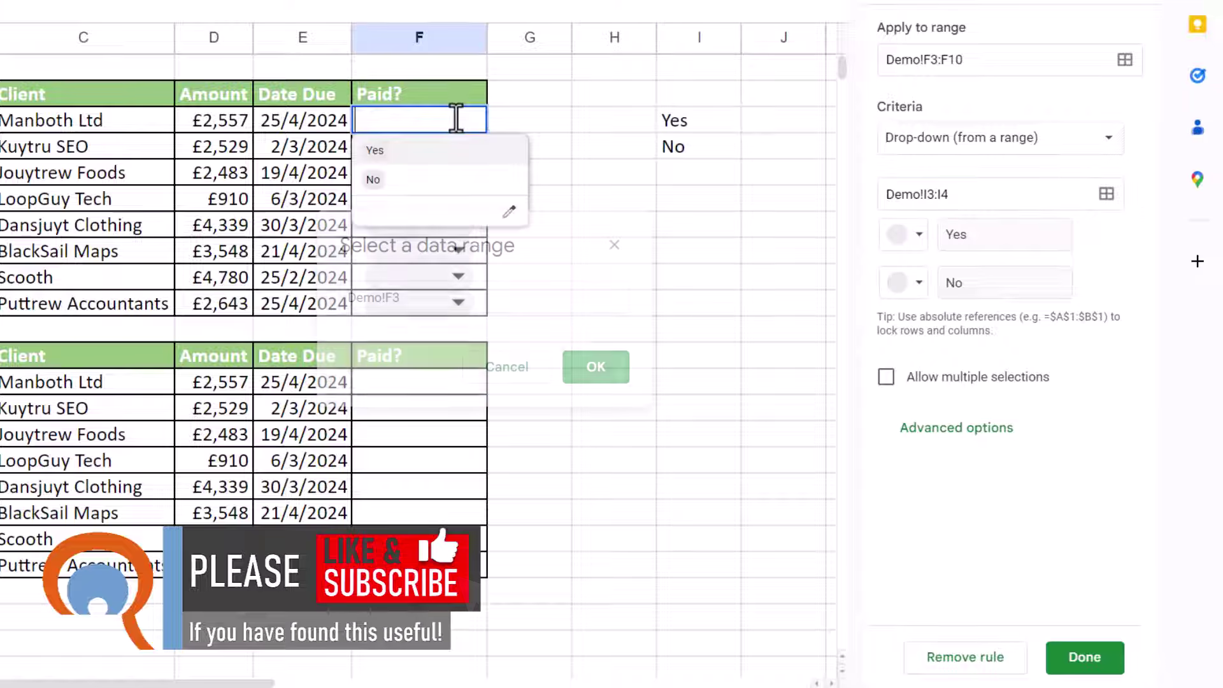
left_click(528, 321)
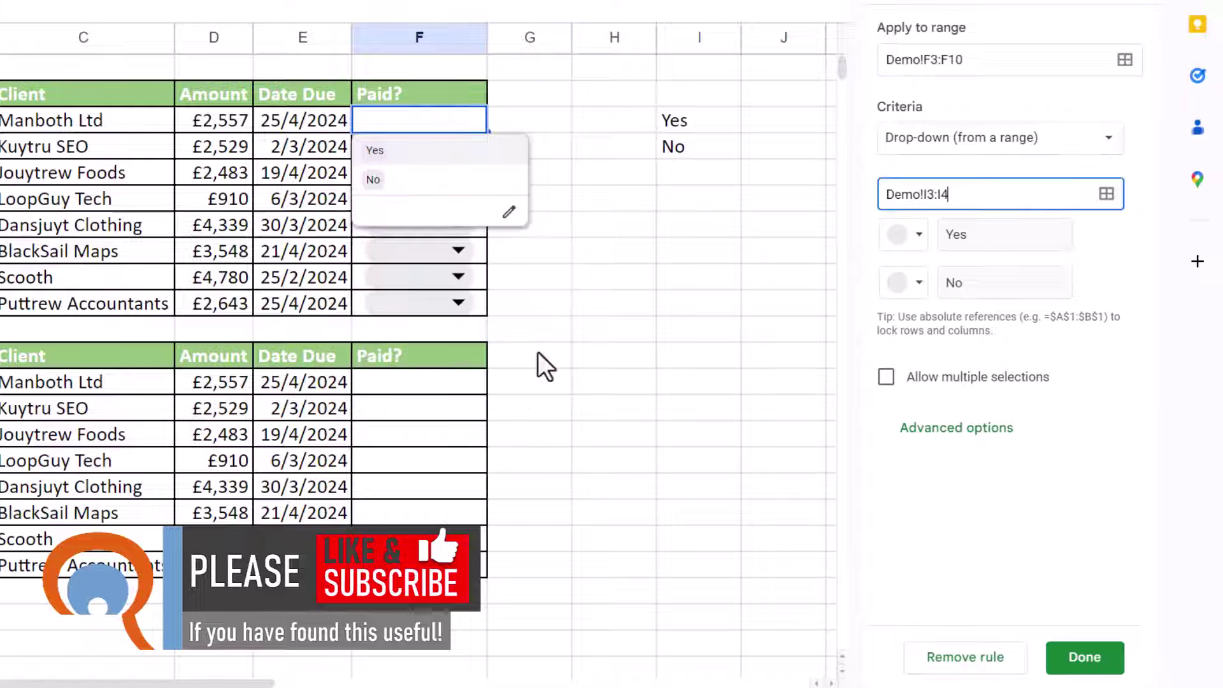
left_click(653, 248)
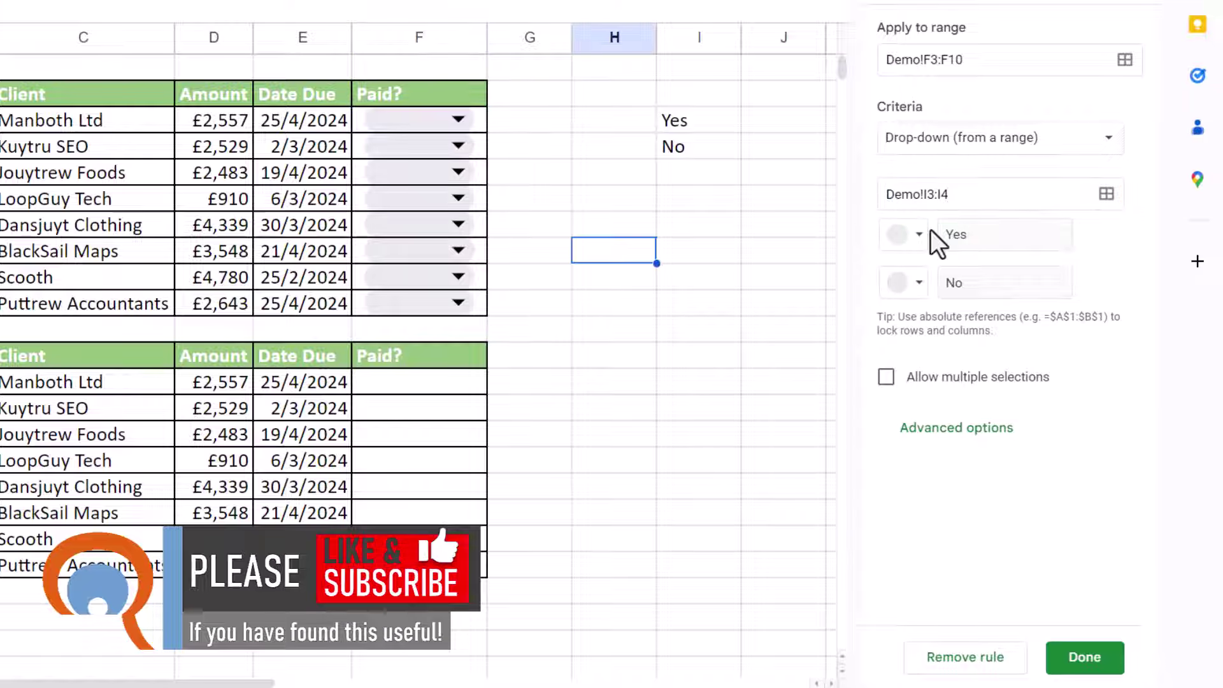
left_click(1073, 146)
left_click(962, 113)
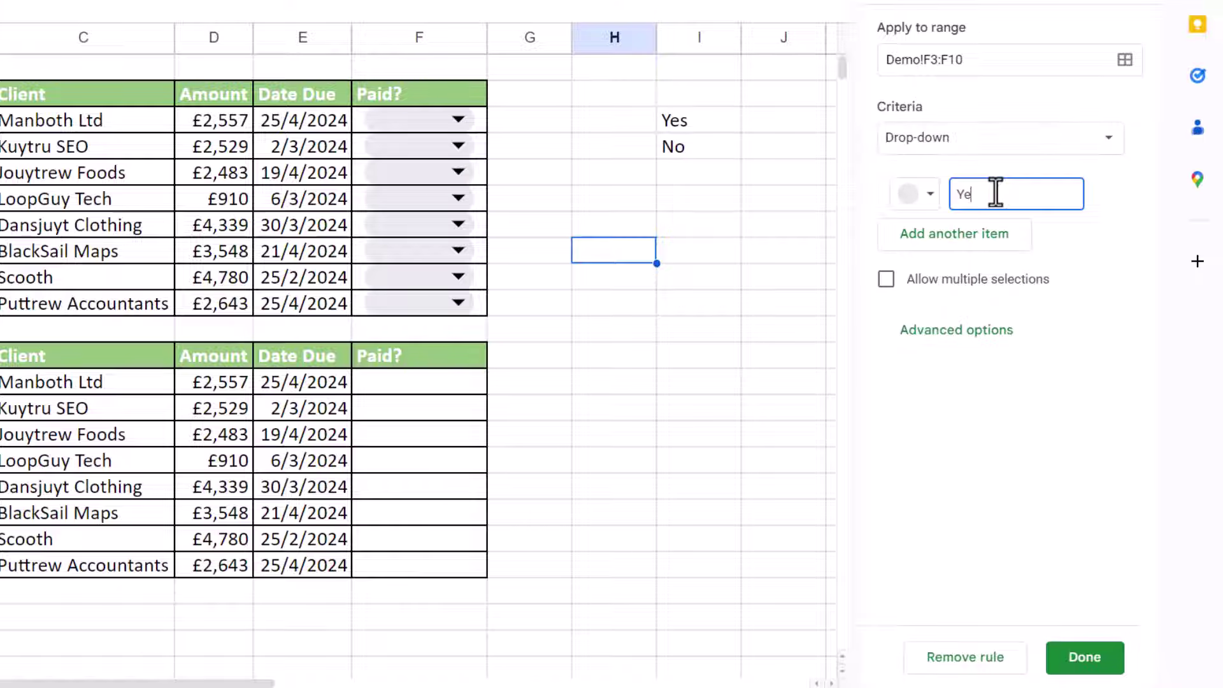
Step: Add No as the second drop-down item, colouring Yes green and No red
left_click(999, 237)
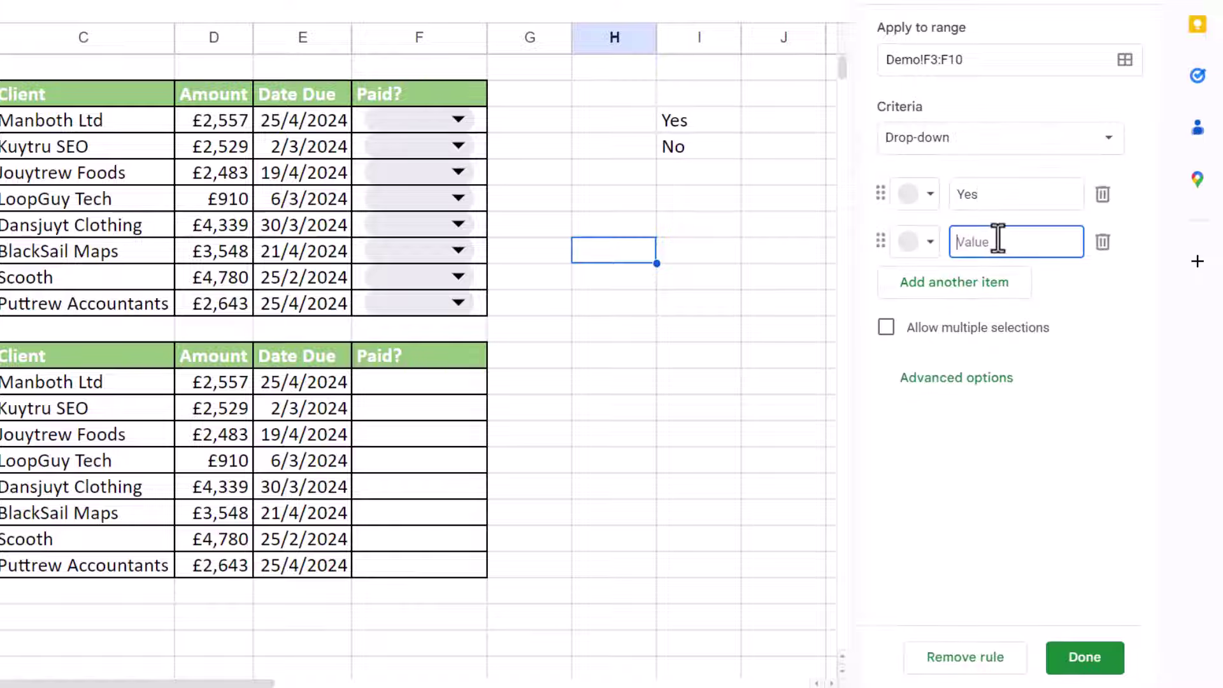
type("No")
left_click(1099, 281)
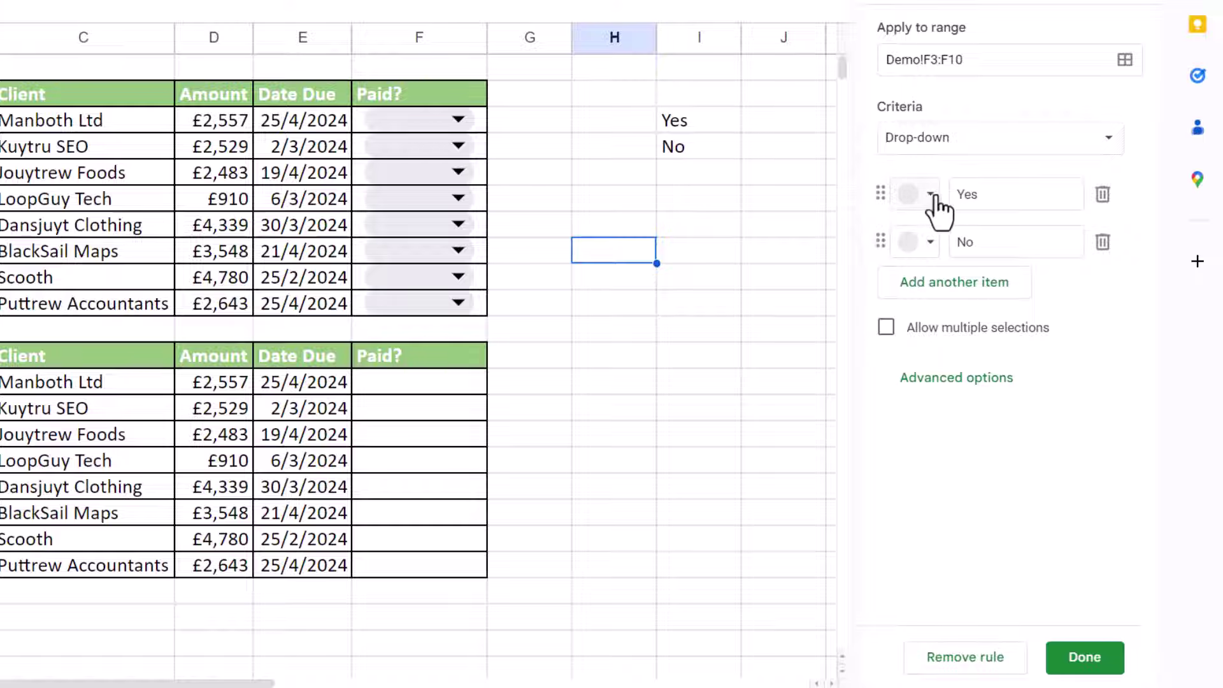
left_click(931, 195)
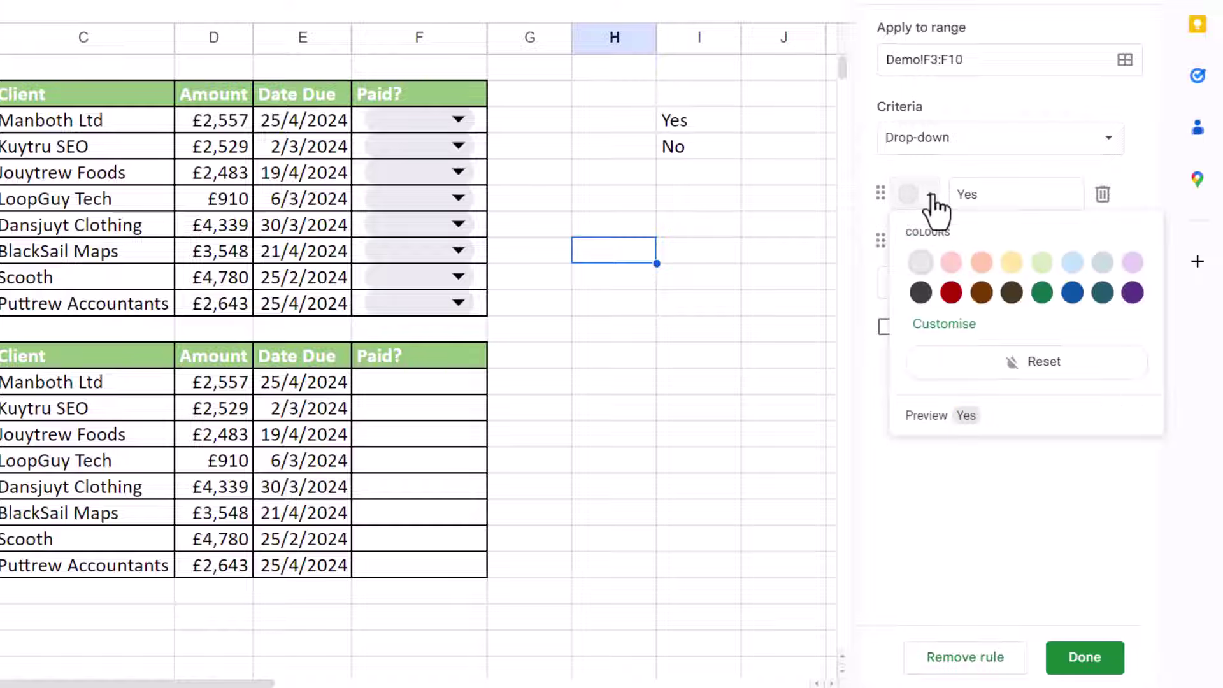
left_click(1041, 292)
left_click(927, 243)
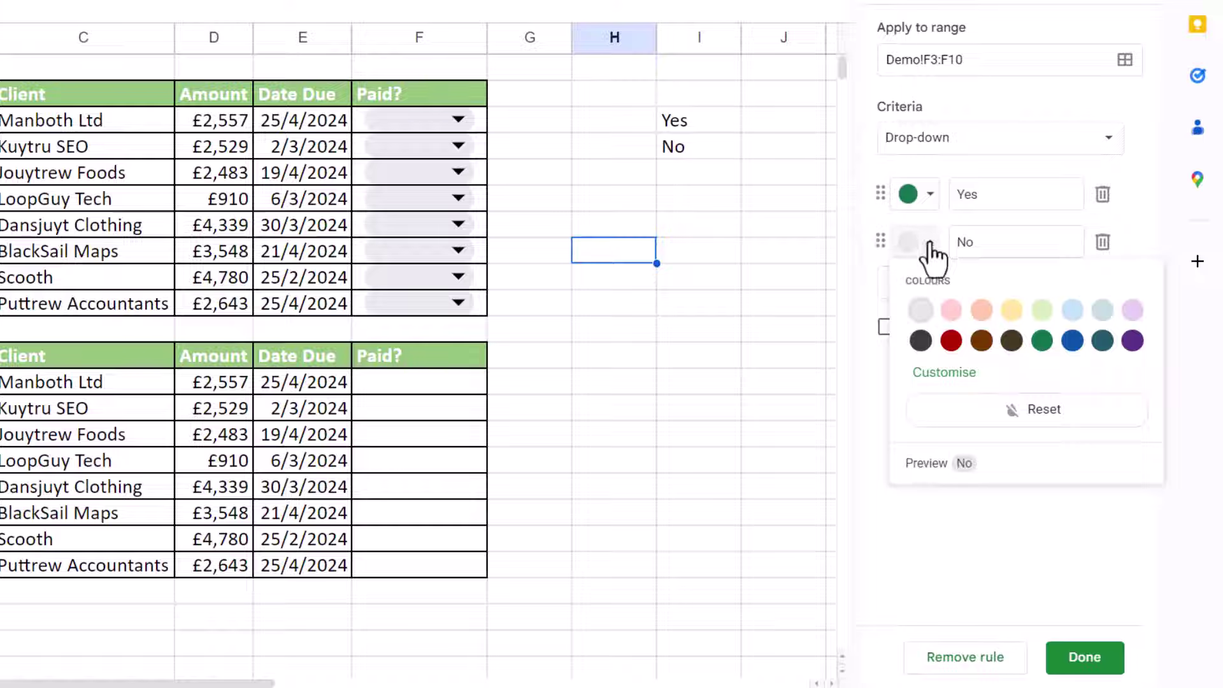
left_click(951, 342)
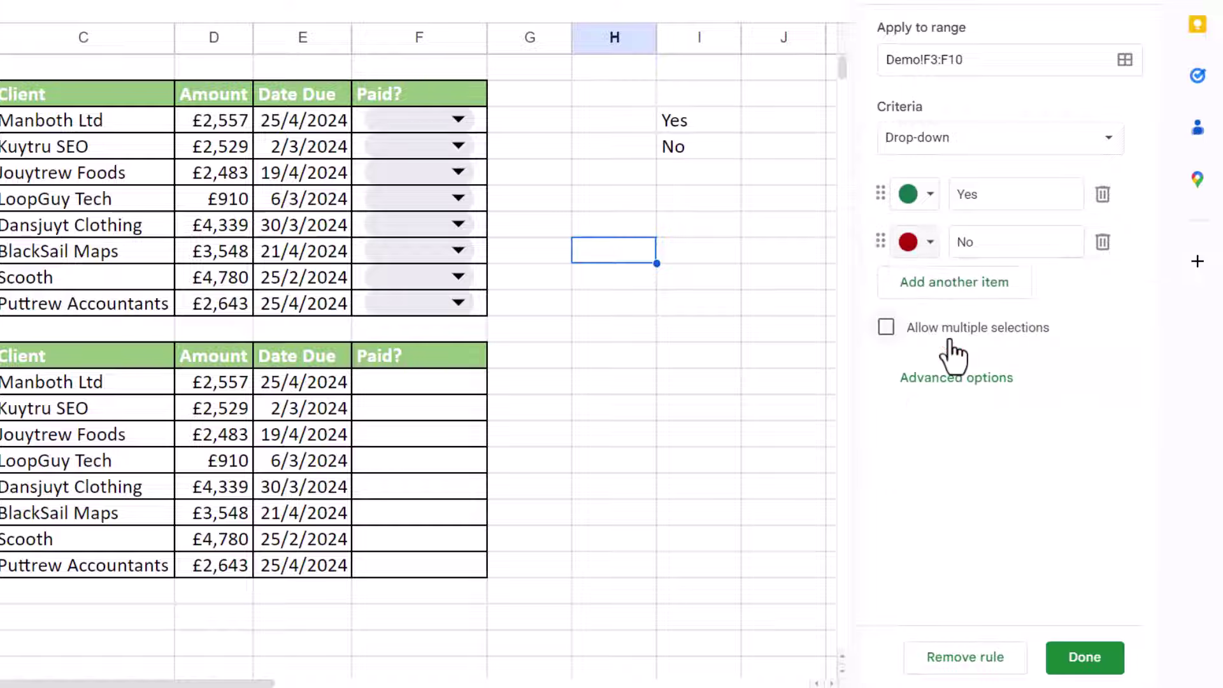
left_click(972, 383)
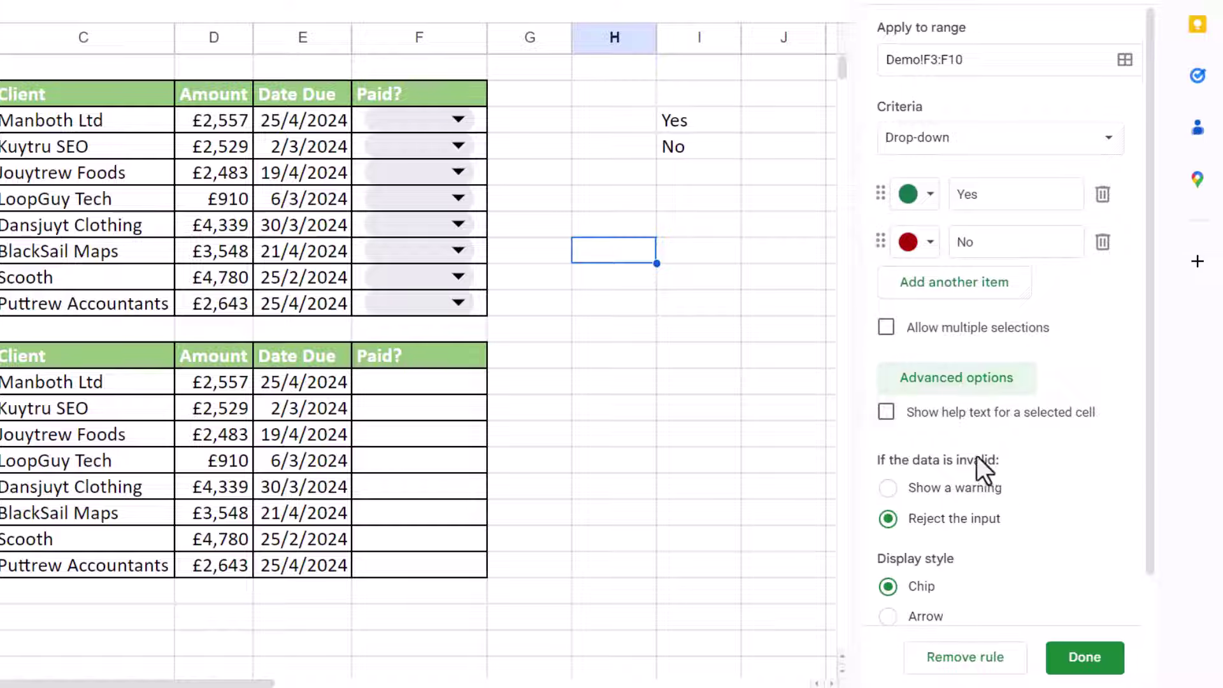
scroll(940, 514, "down", 1)
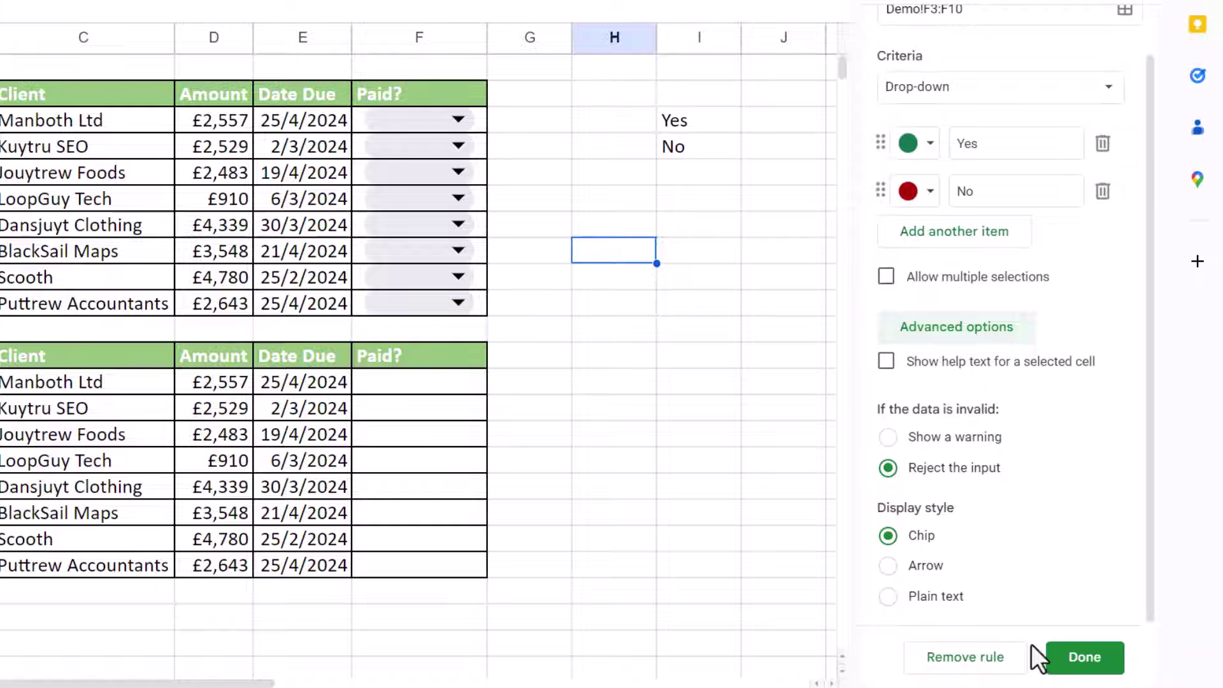
Step: Save the rule, mark Manboth Ltd Yes and Kuytru SEO No, then reselect F3:F10
left_click(1083, 660)
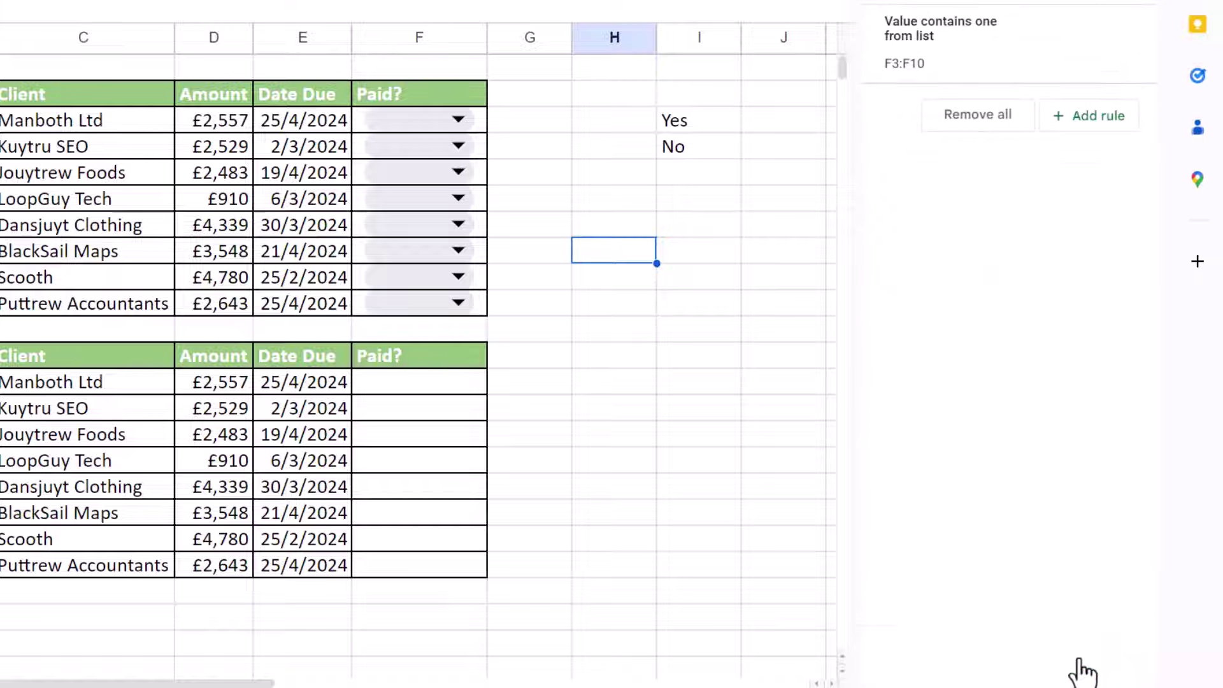
left_click(456, 116)
left_click(377, 156)
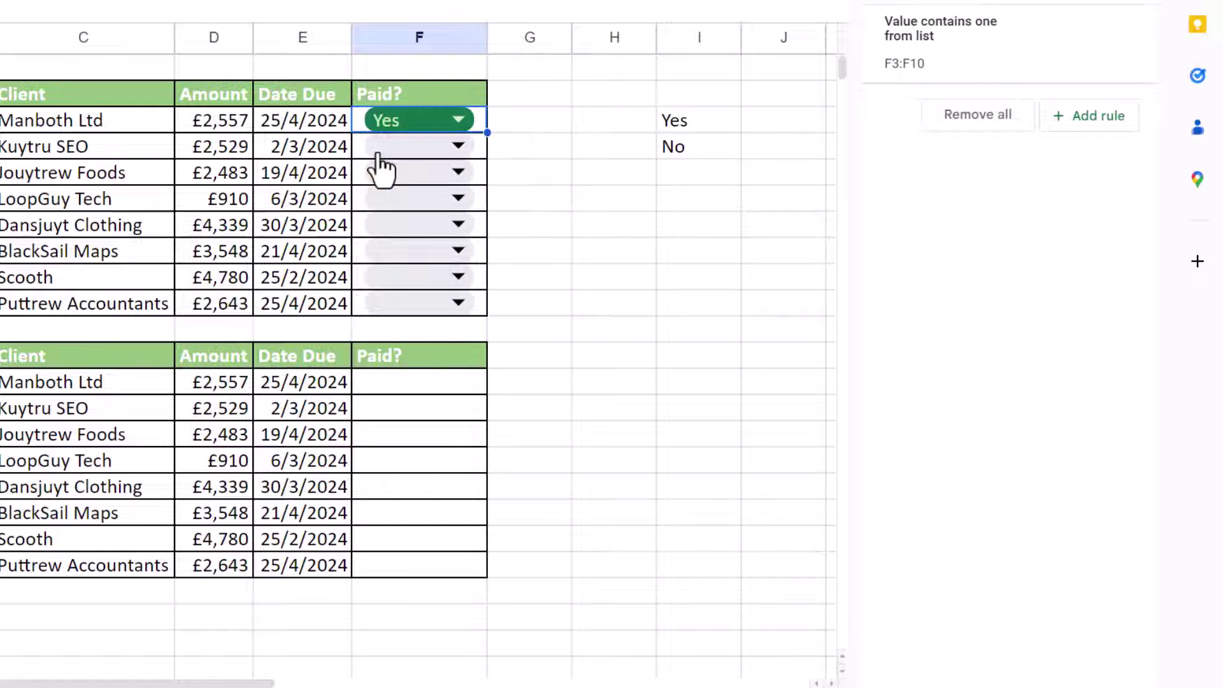
left_click(458, 146)
left_click(374, 202)
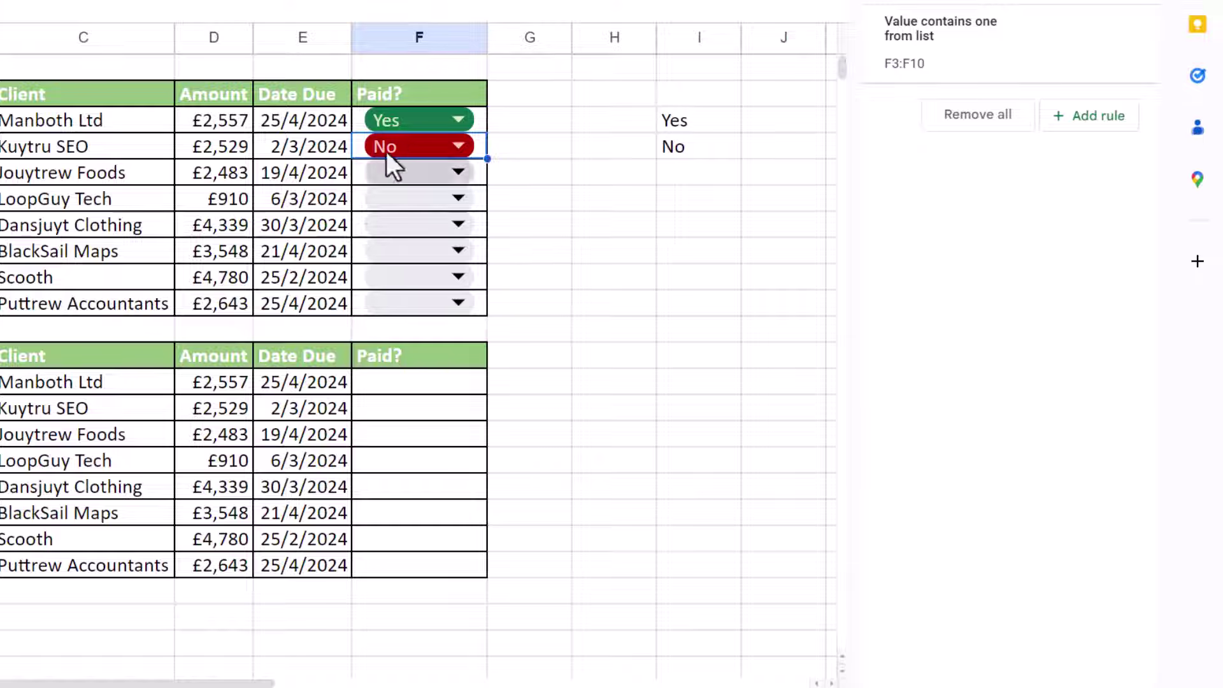
left_click(477, 118)
left_click_drag(478, 118, 468, 300)
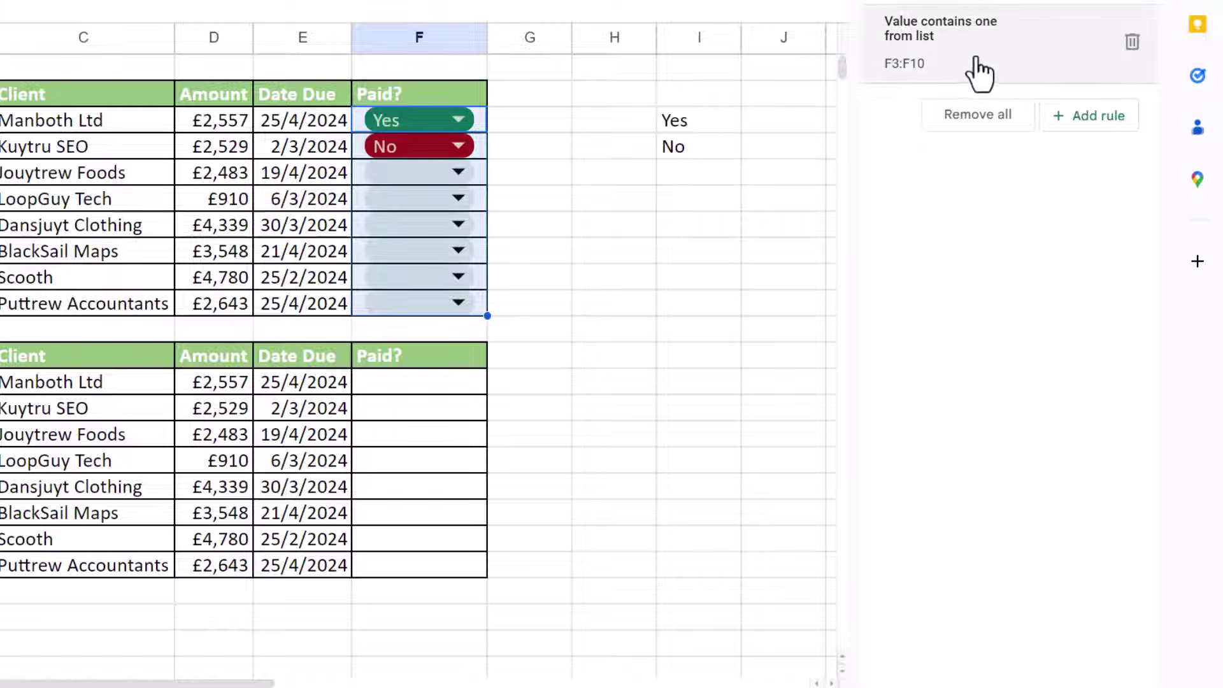
Step: Change the F3:F10 drop-down rule's display style to Arrow and save it
left_click(1054, 50)
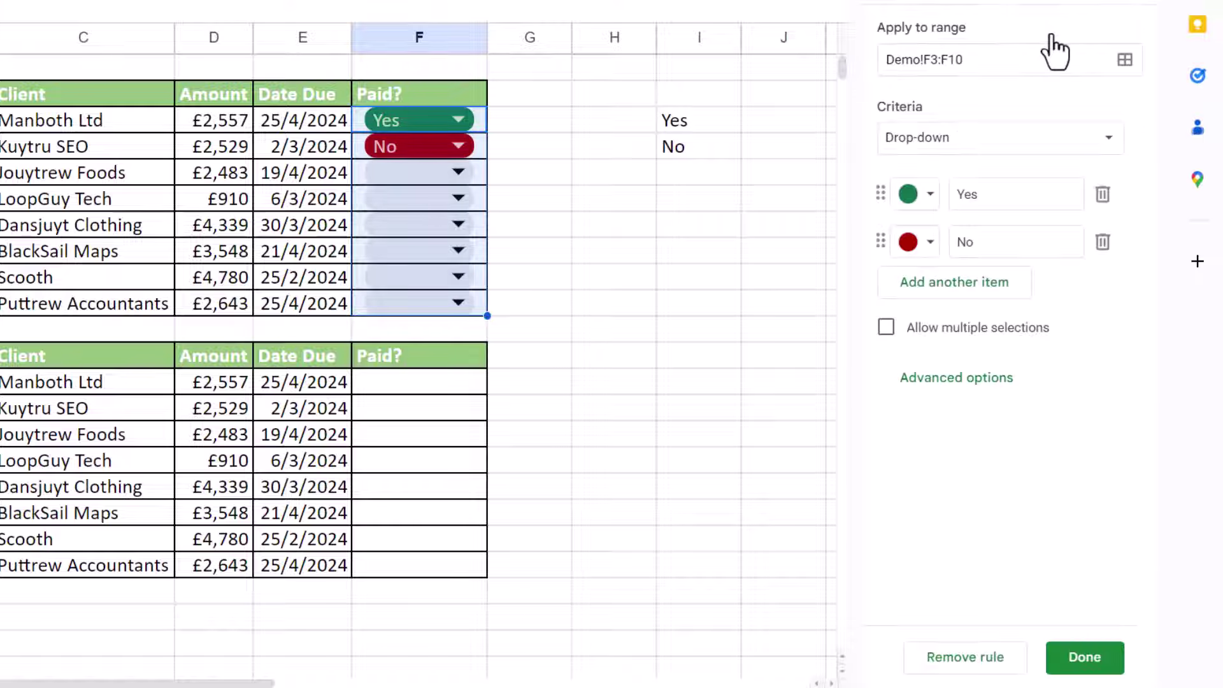
left_click(944, 381)
scroll(989, 494, "down", 1)
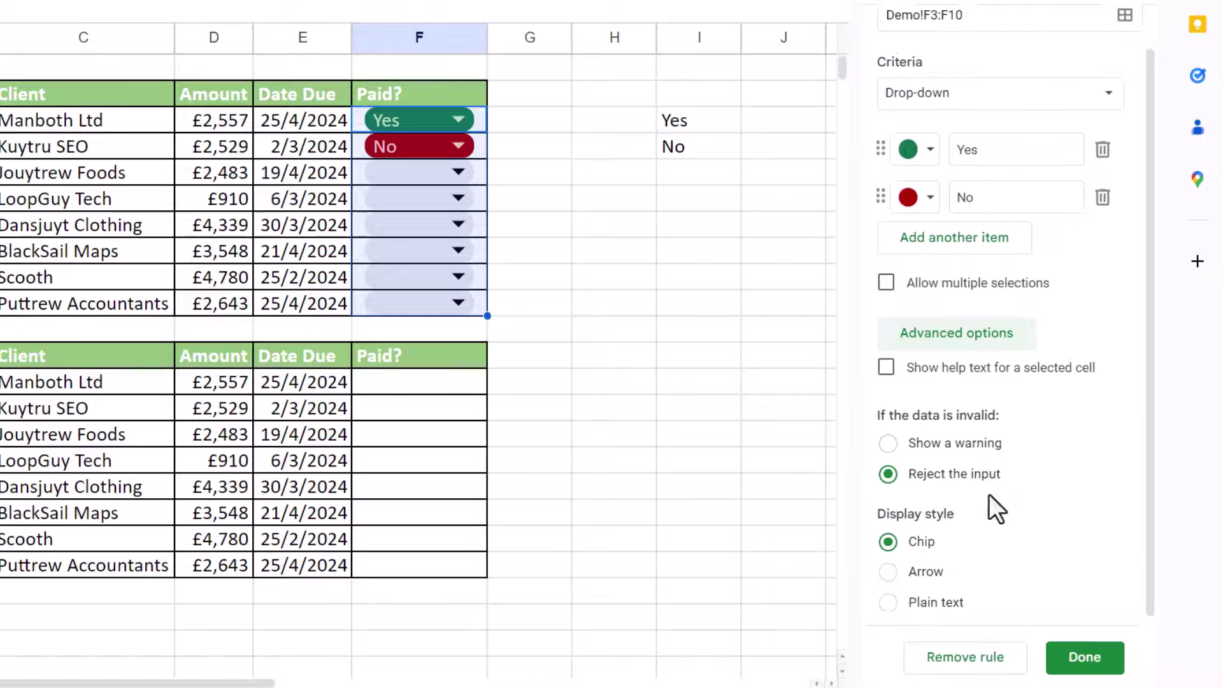
left_click(888, 566)
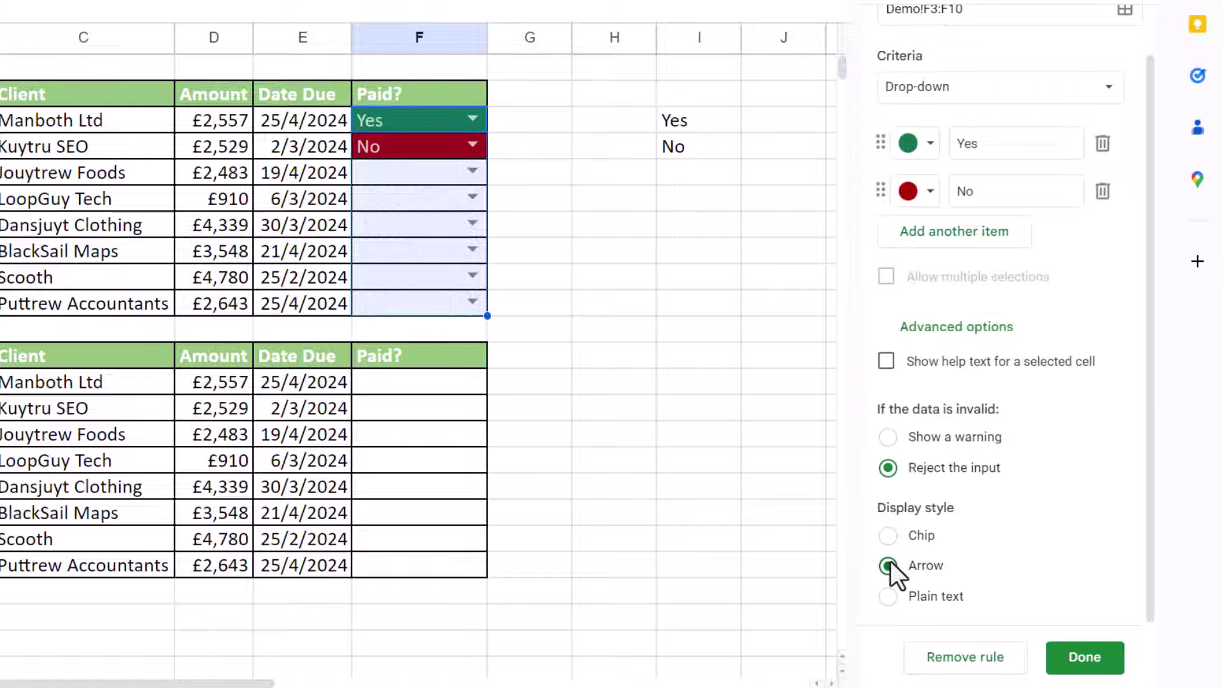
left_click(1060, 656)
Step: Mark Jouytrew Foods as No in its Paid? cell
left_click(409, 166)
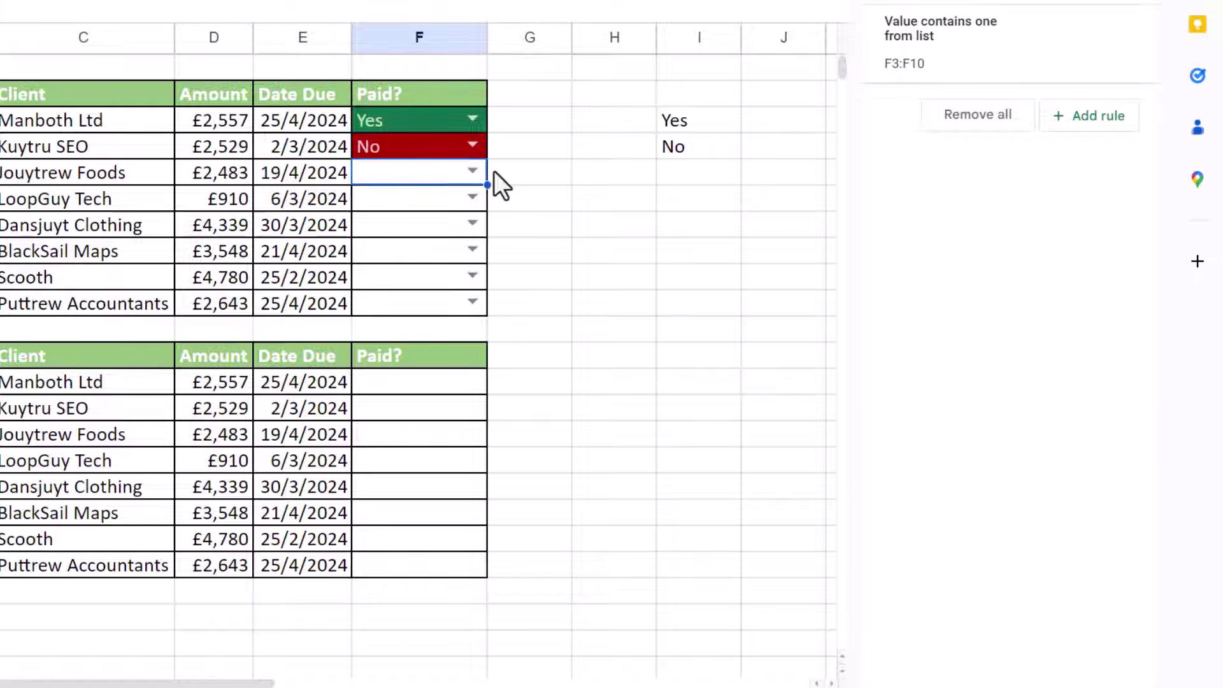
left_click(472, 171)
left_click(382, 224)
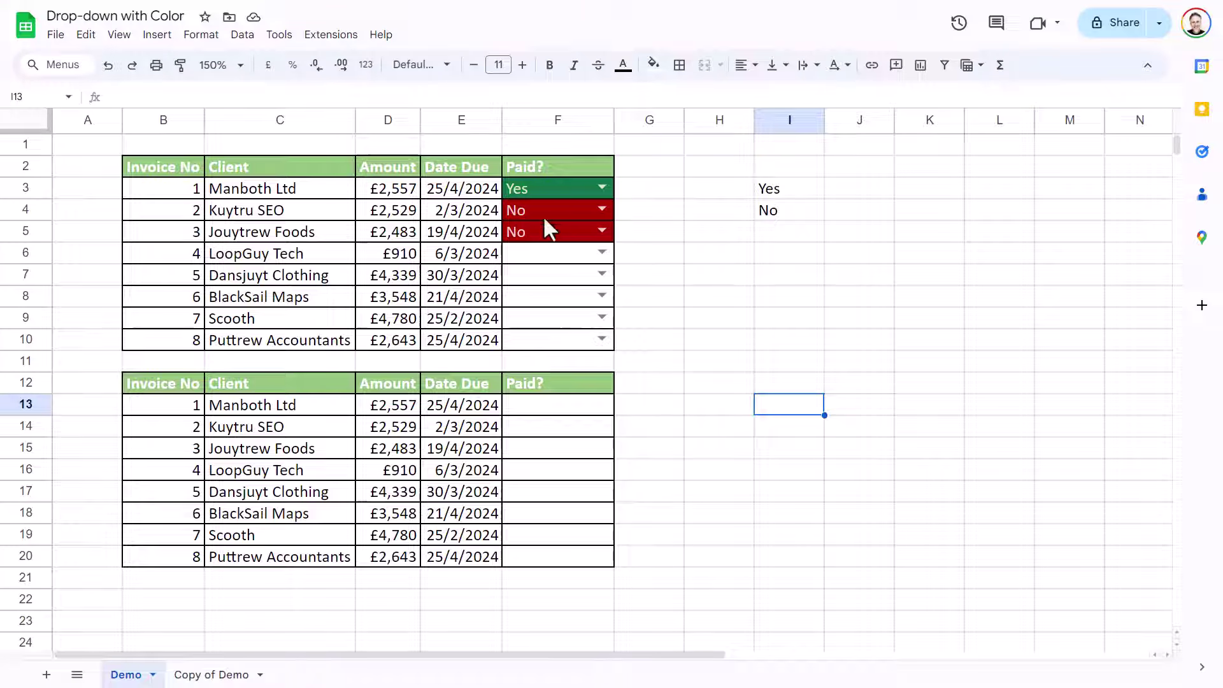
Step: Give F13:F20 an uncoloured Yes/No drop-down using the Arrow display style
left_click_drag(560, 405, 565, 549)
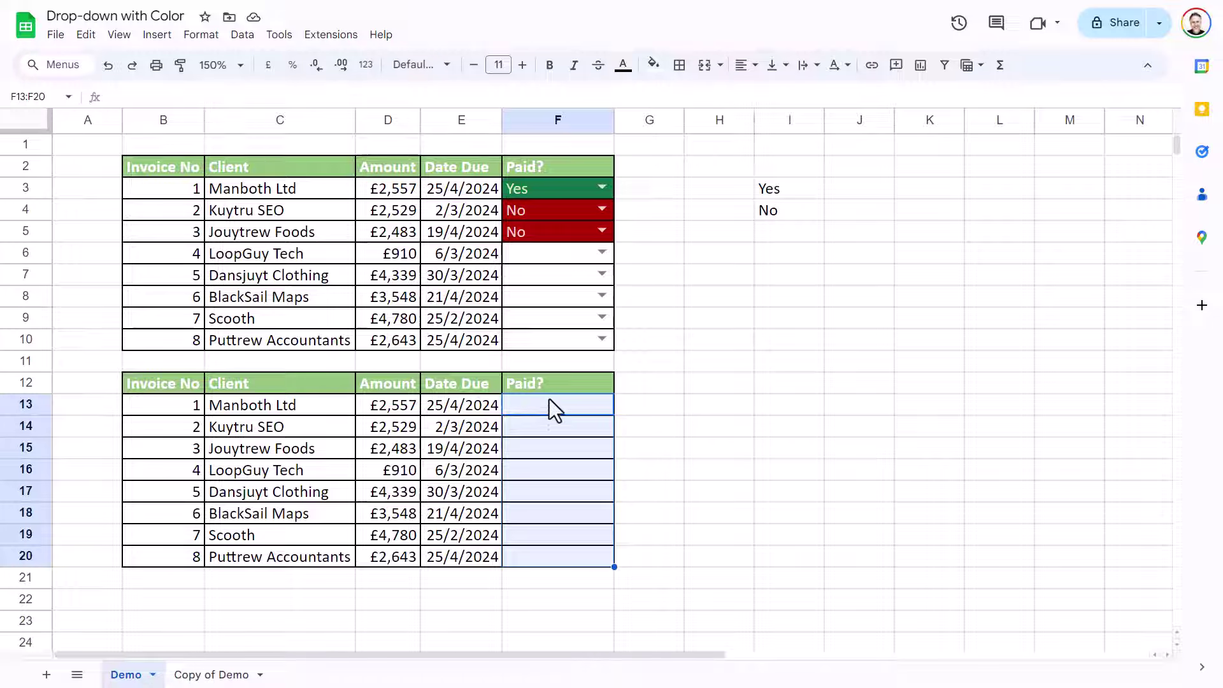
left_click(156, 35)
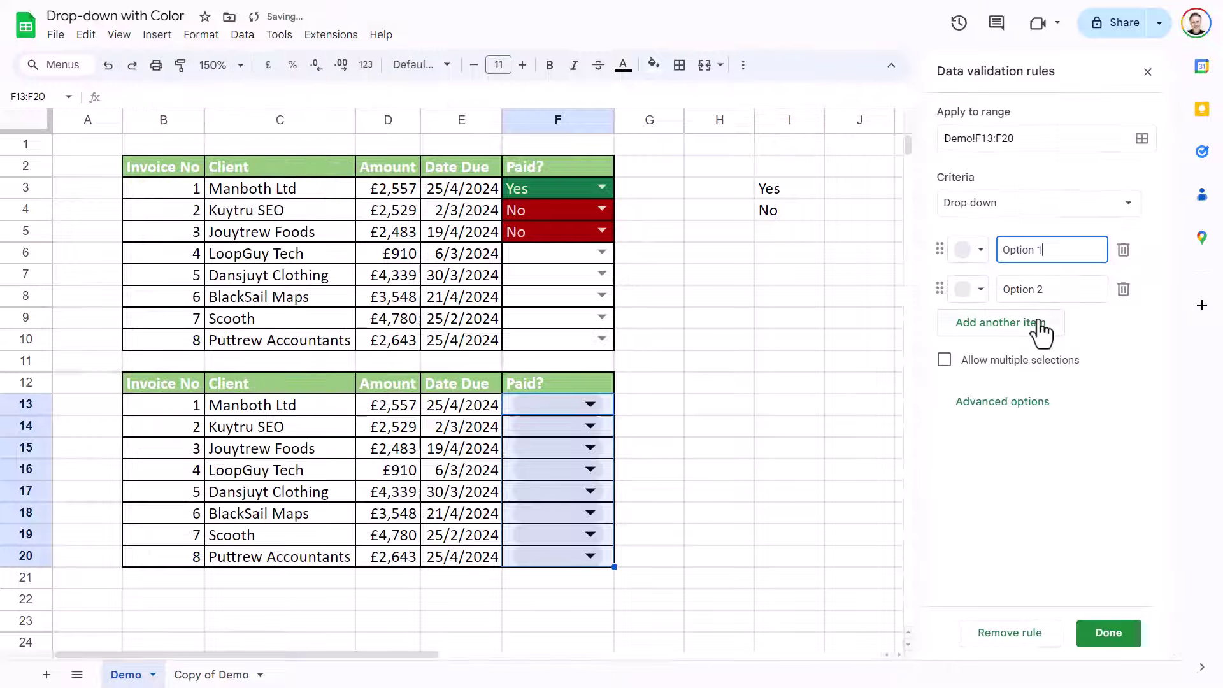
left_click_drag(1051, 251, 989, 254)
type("Yes")
left_click_drag(1083, 289, 912, 281)
type("No")
left_click(1013, 402)
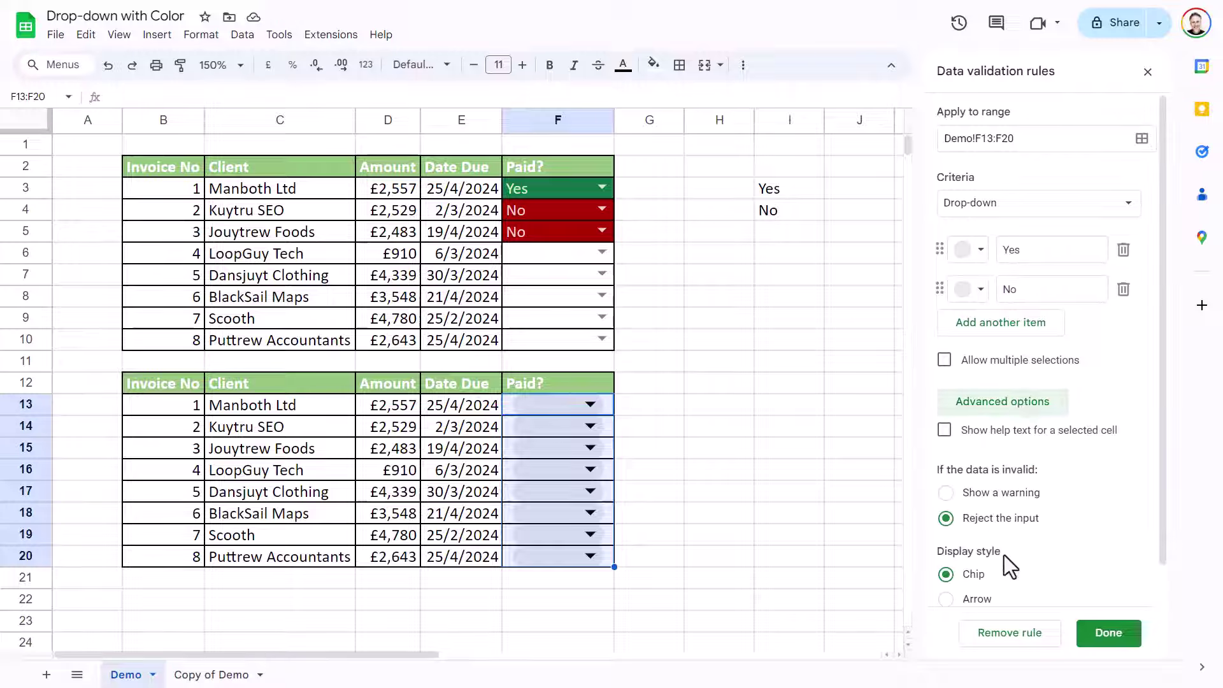
scroll(1022, 549, "down", 1)
left_click(946, 558)
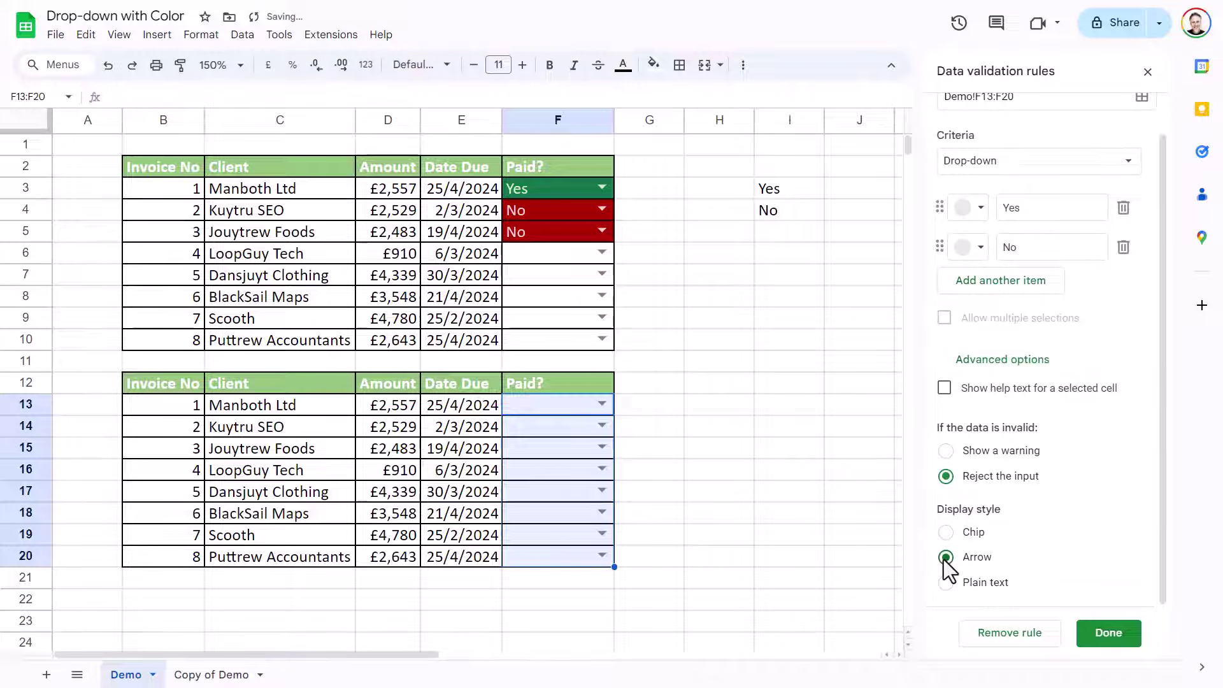
left_click(1108, 633)
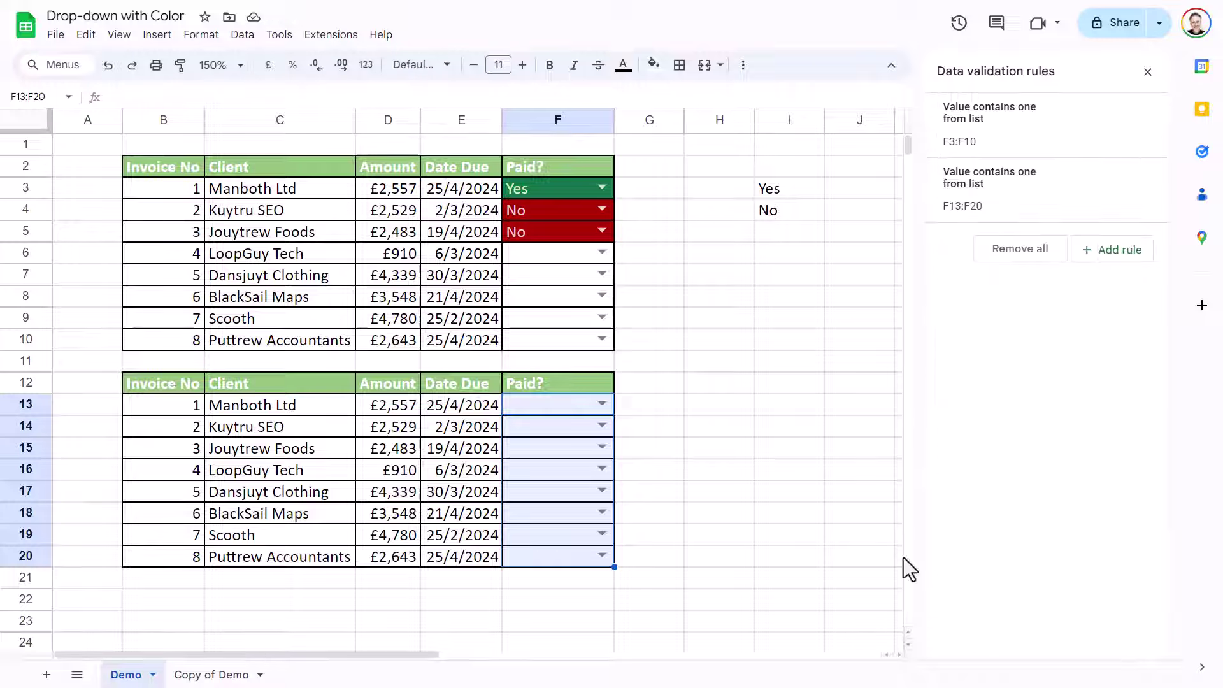
Step: Select the second table's rows B13:F20 and start a conditional formatting rule
left_click_drag(167, 407, 567, 555)
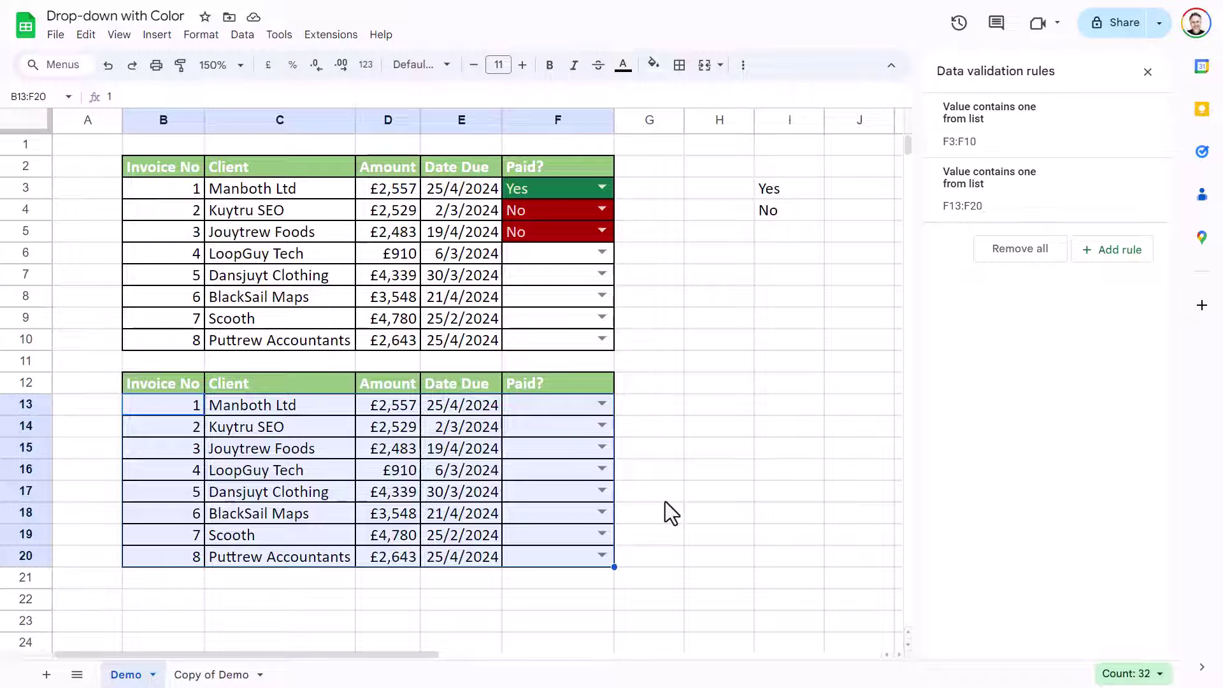
left_click(203, 36)
left_click(294, 320)
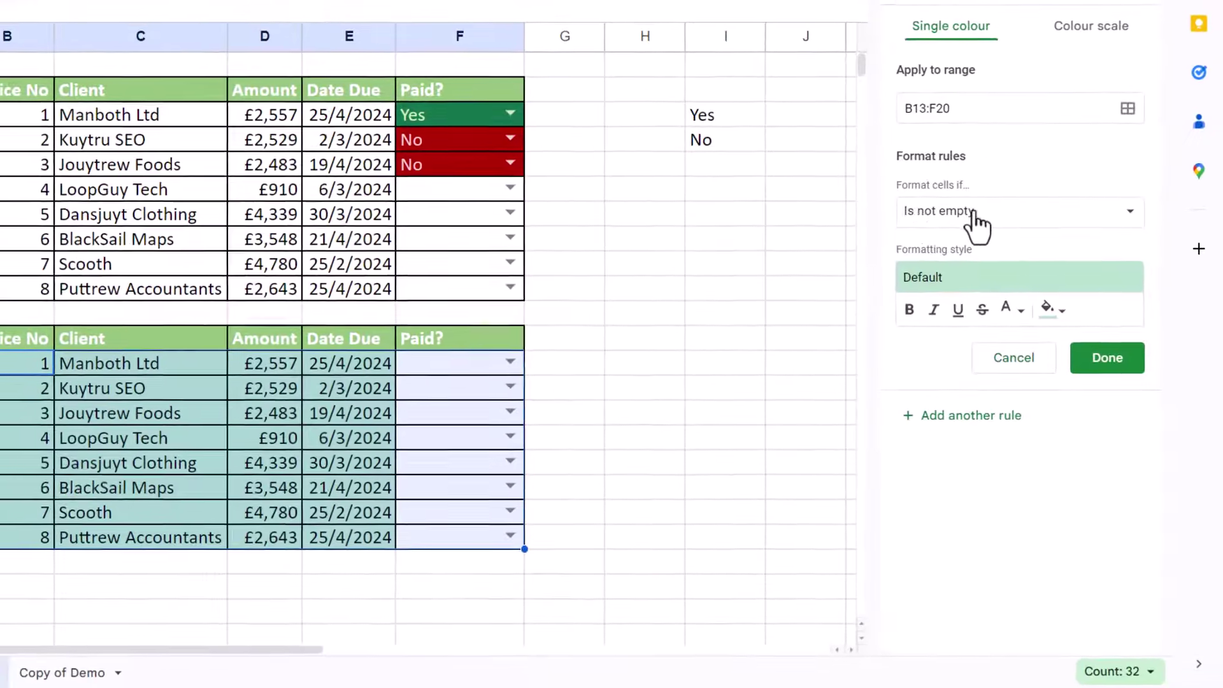
Step: Set the condition to Custom formula is with =$F13="Yes"
left_click(1131, 213)
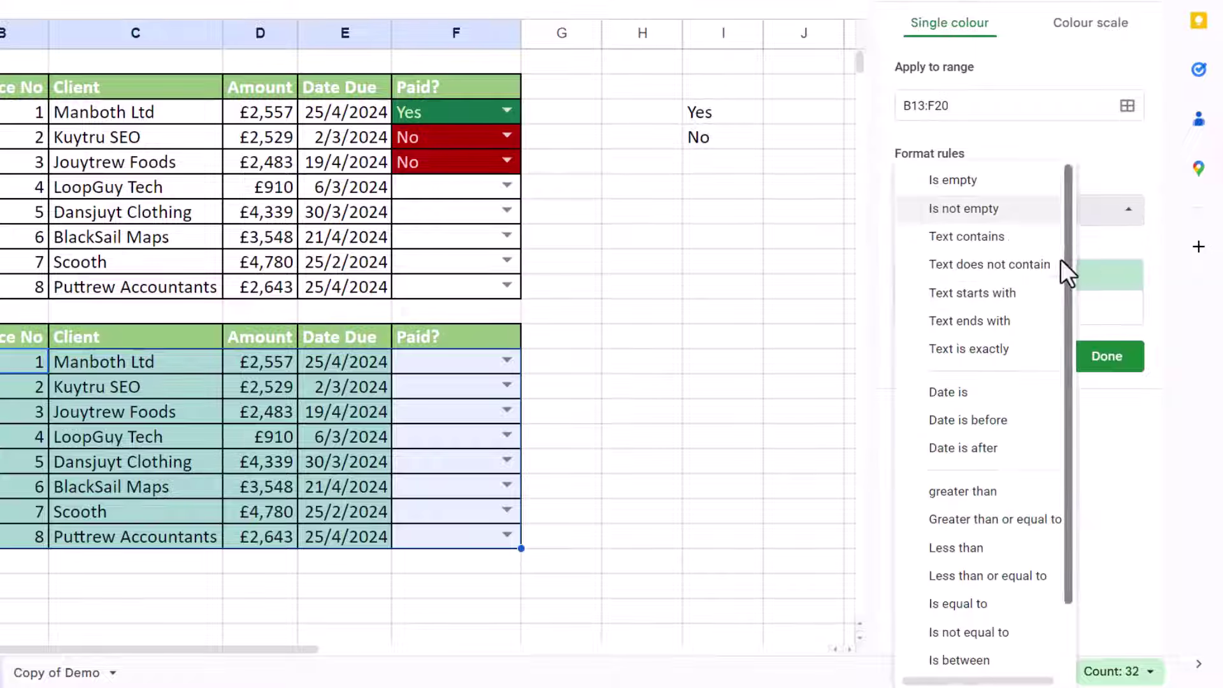
left_click_drag(1064, 258, 1068, 444)
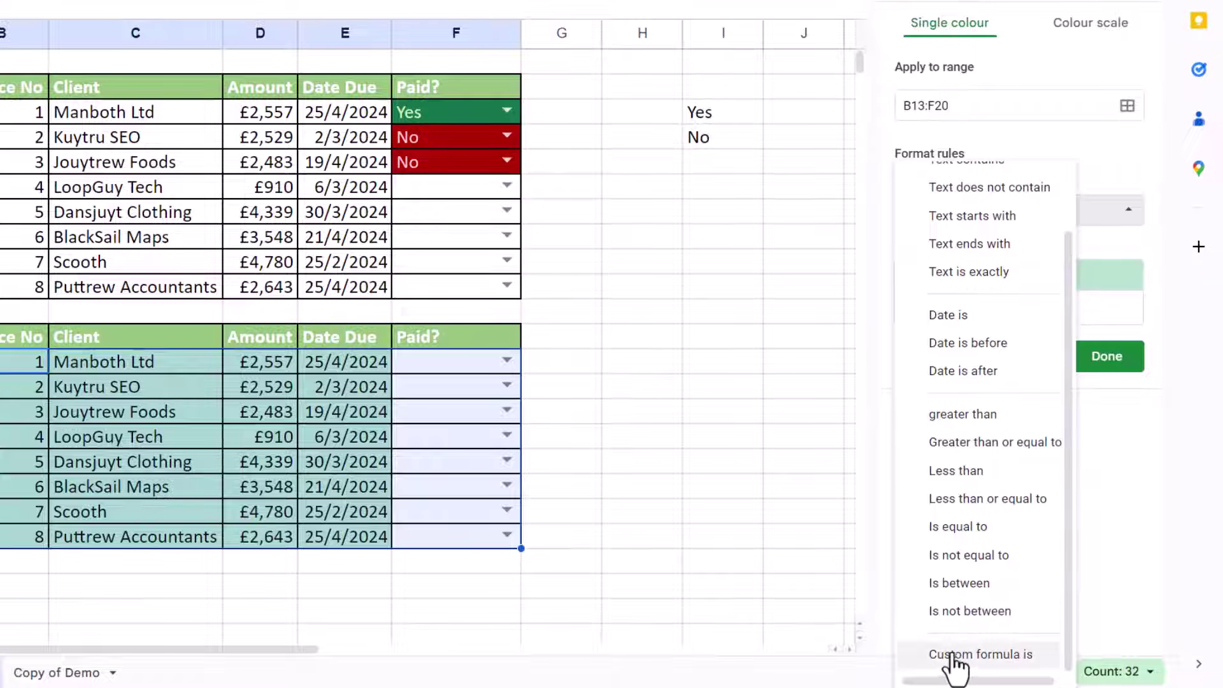
left_click(996, 660)
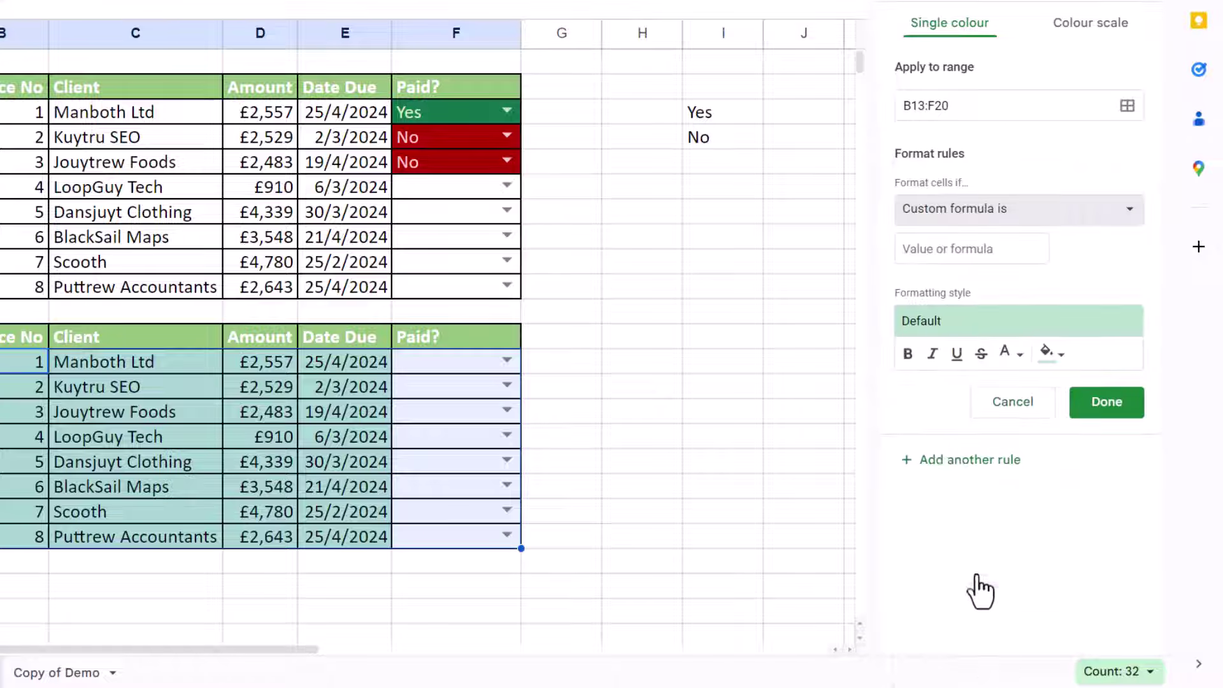
left_click(905, 251)
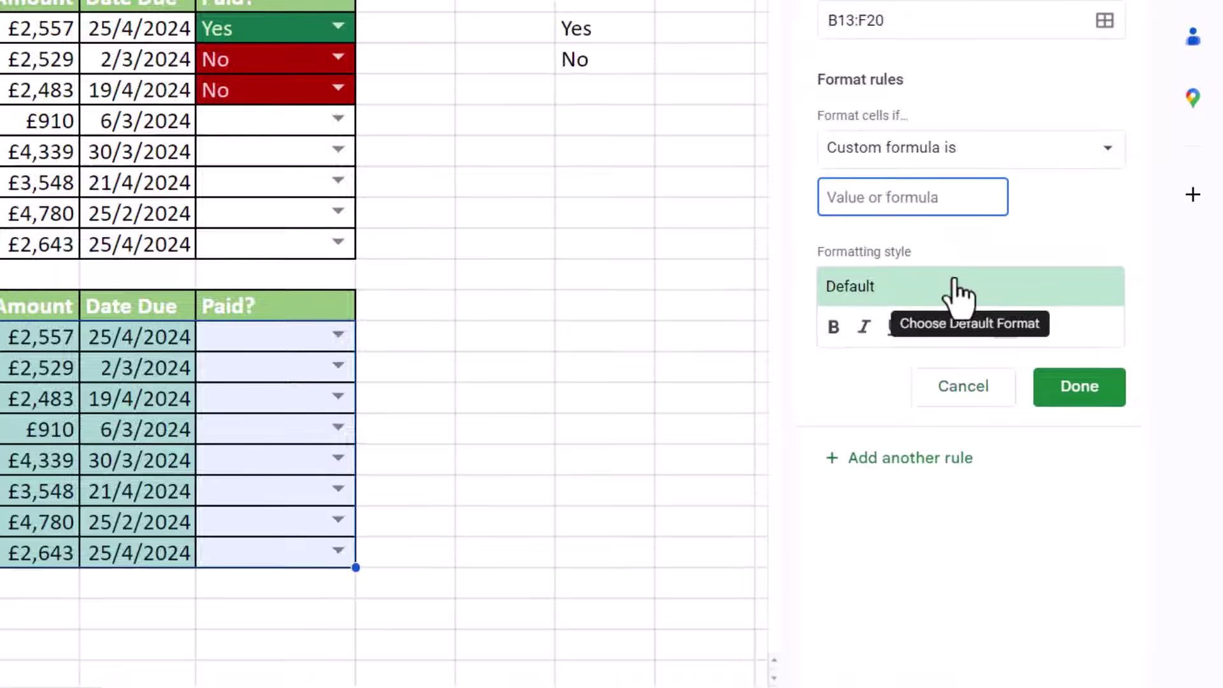
type("=")
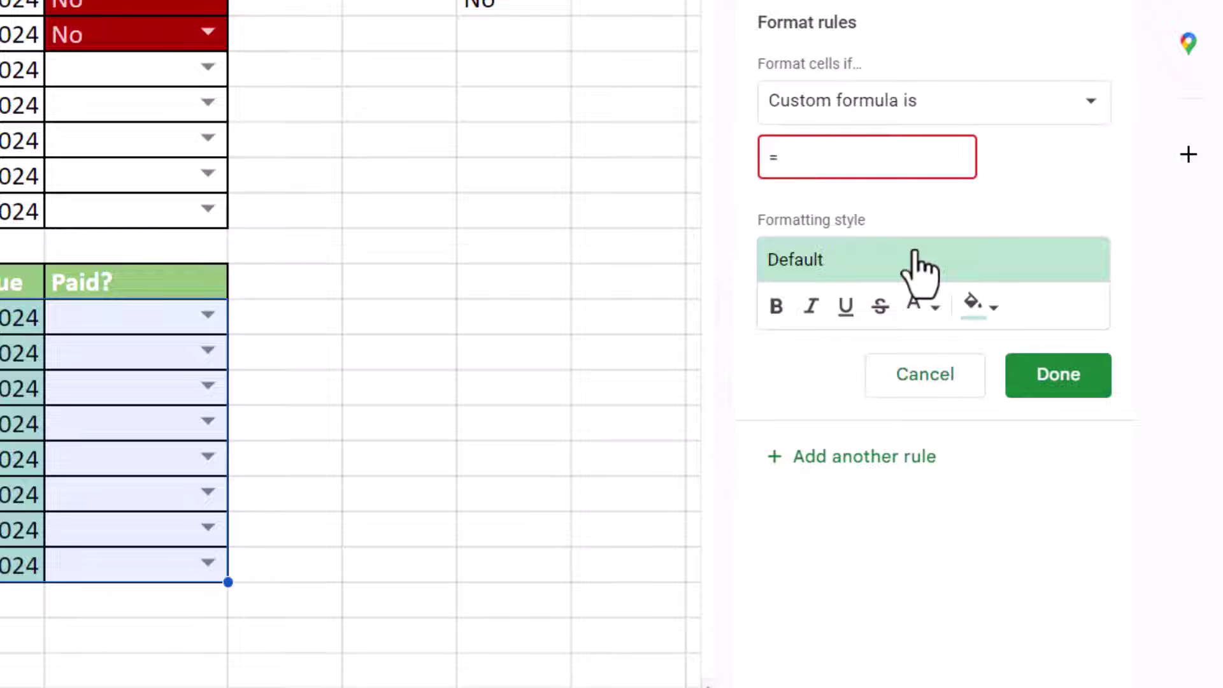
type("F13")
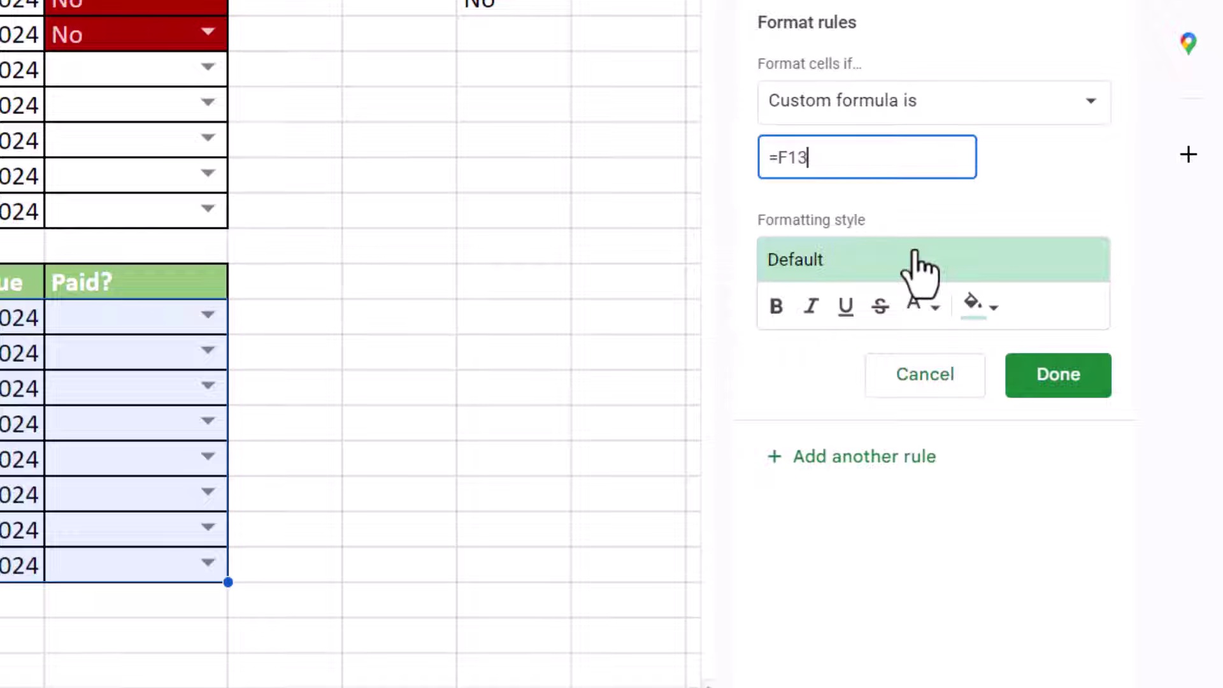
type("=\"Yes")
left_click(777, 157)
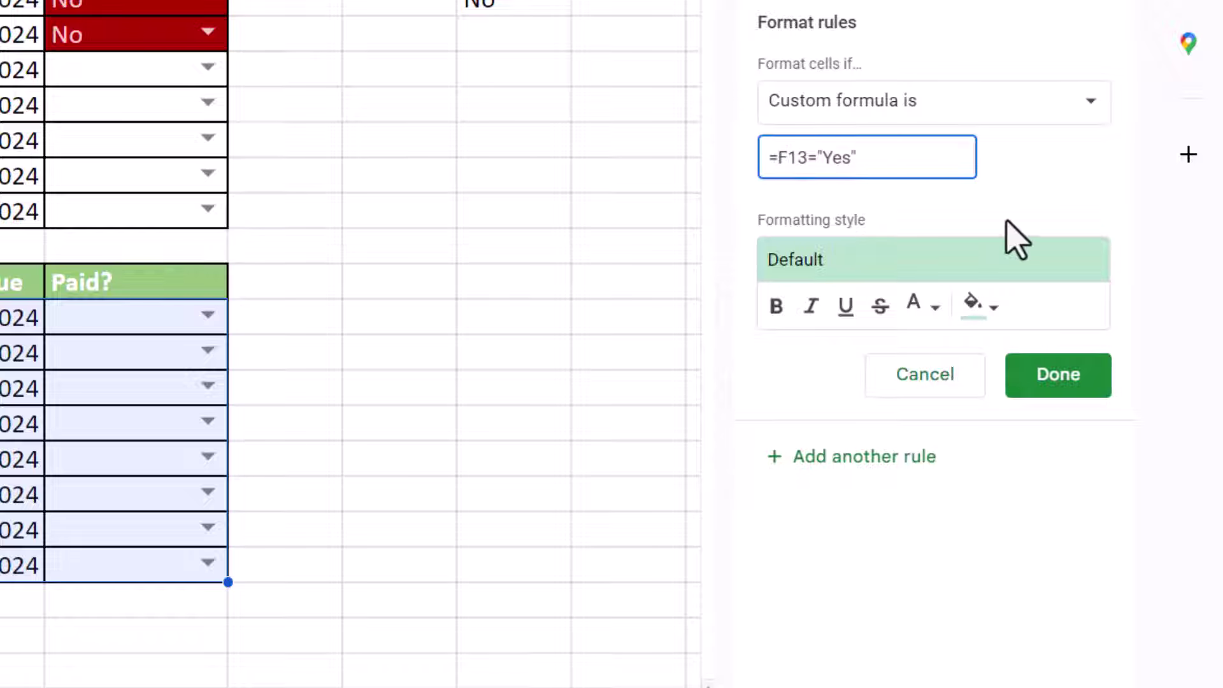
type("$")
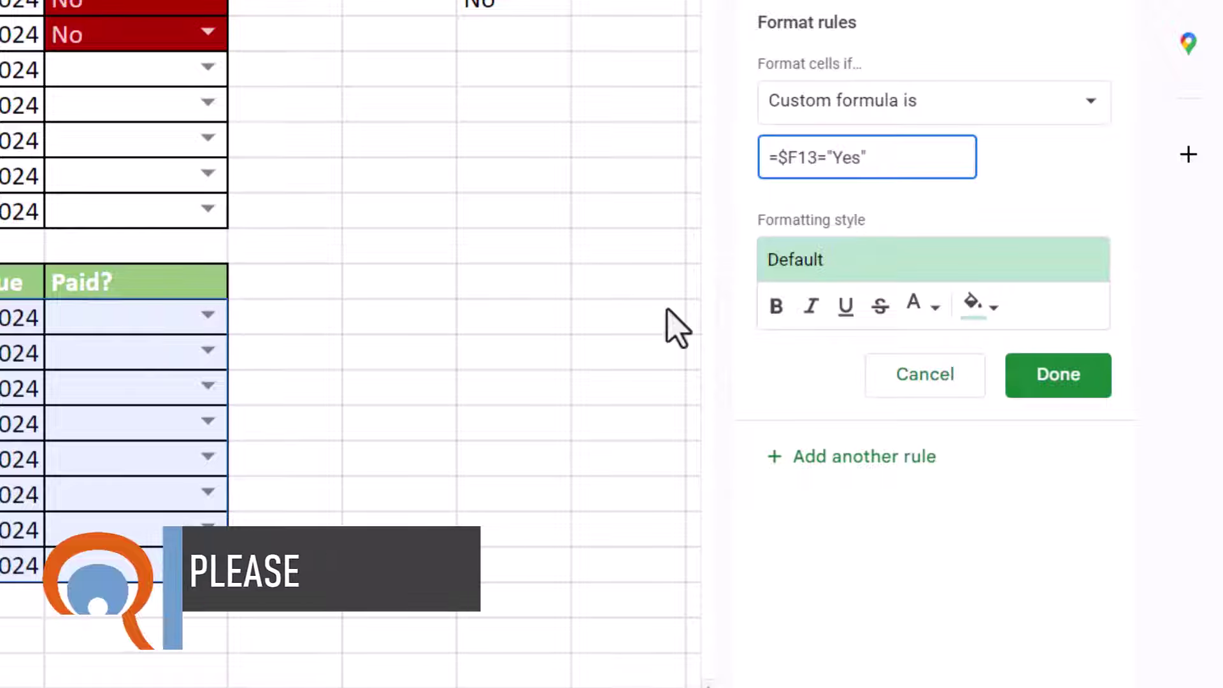
Step: Style the Yes rule with green fill and white text, save it, and open F13's list
left_click(993, 312)
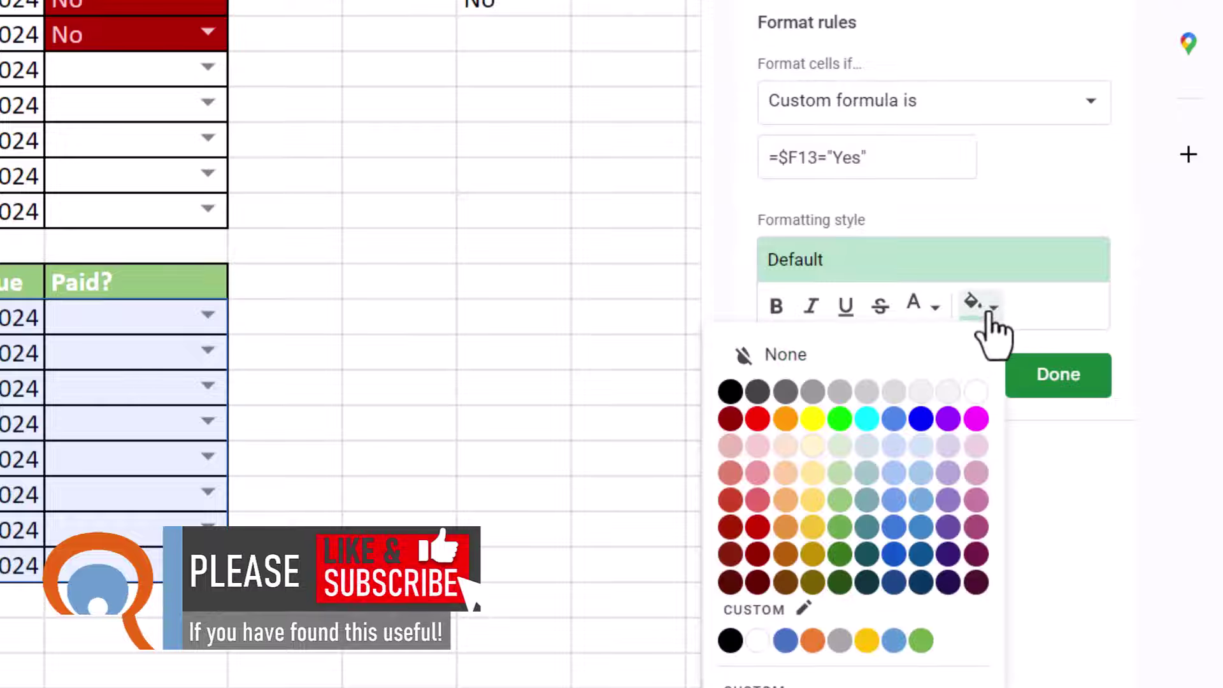
left_click(839, 527)
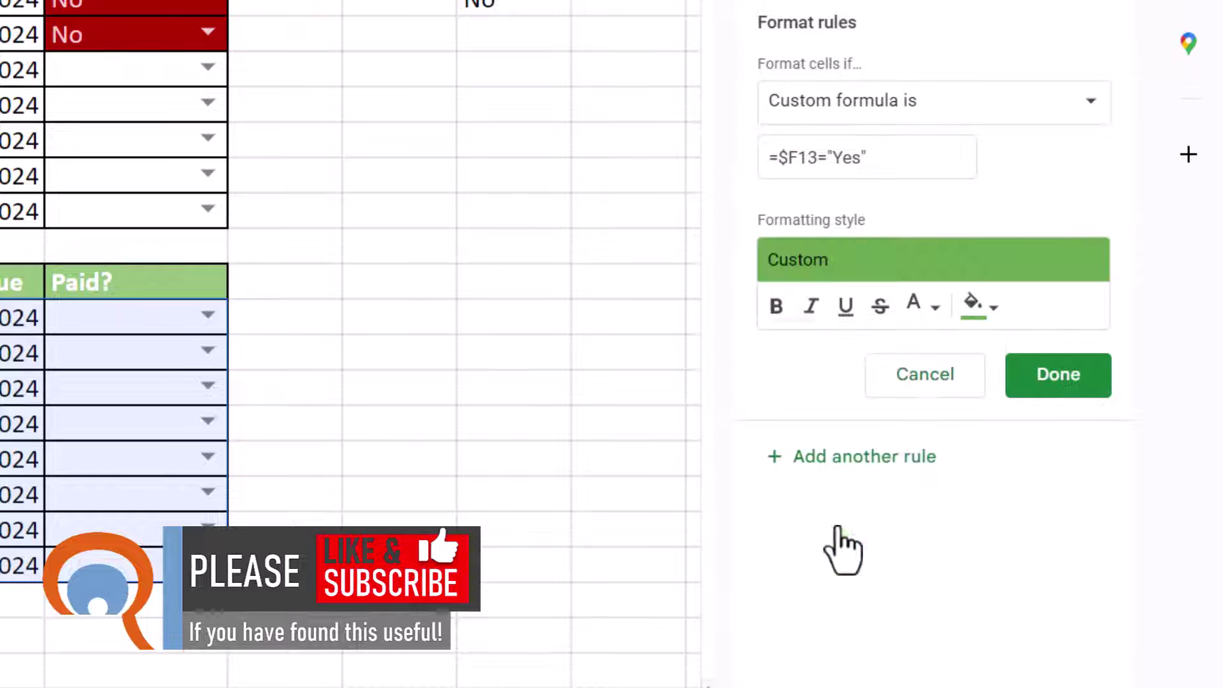
left_click(922, 311)
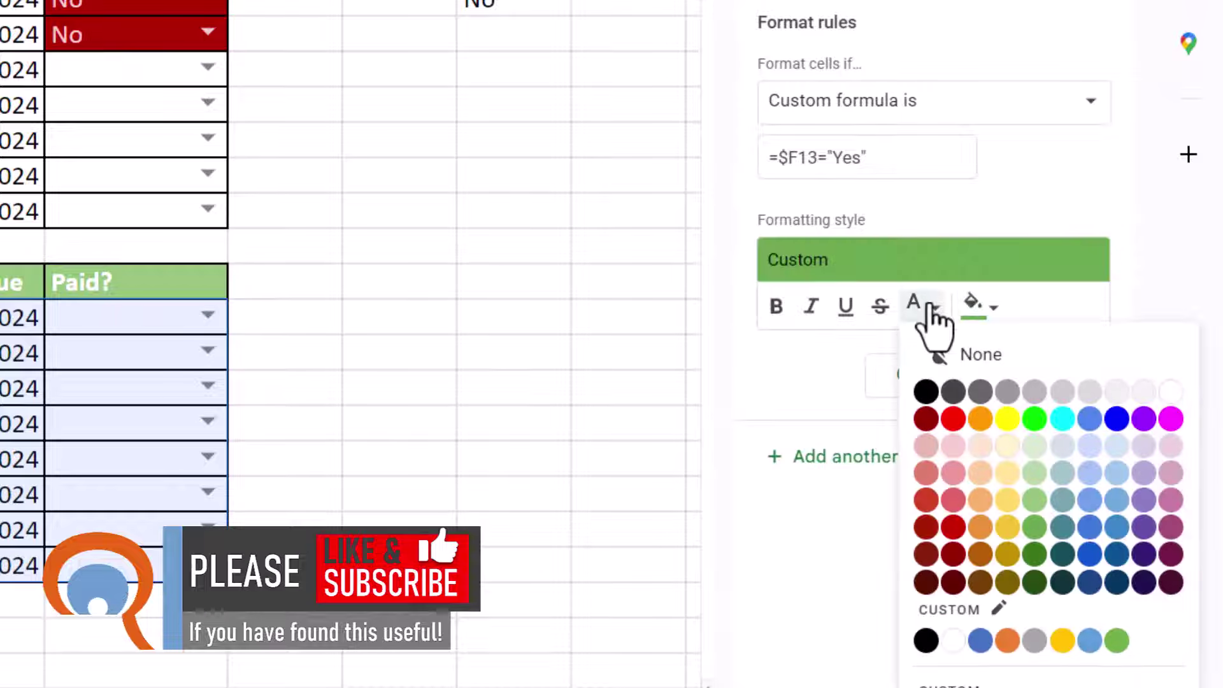
left_click(954, 640)
left_click(1053, 402)
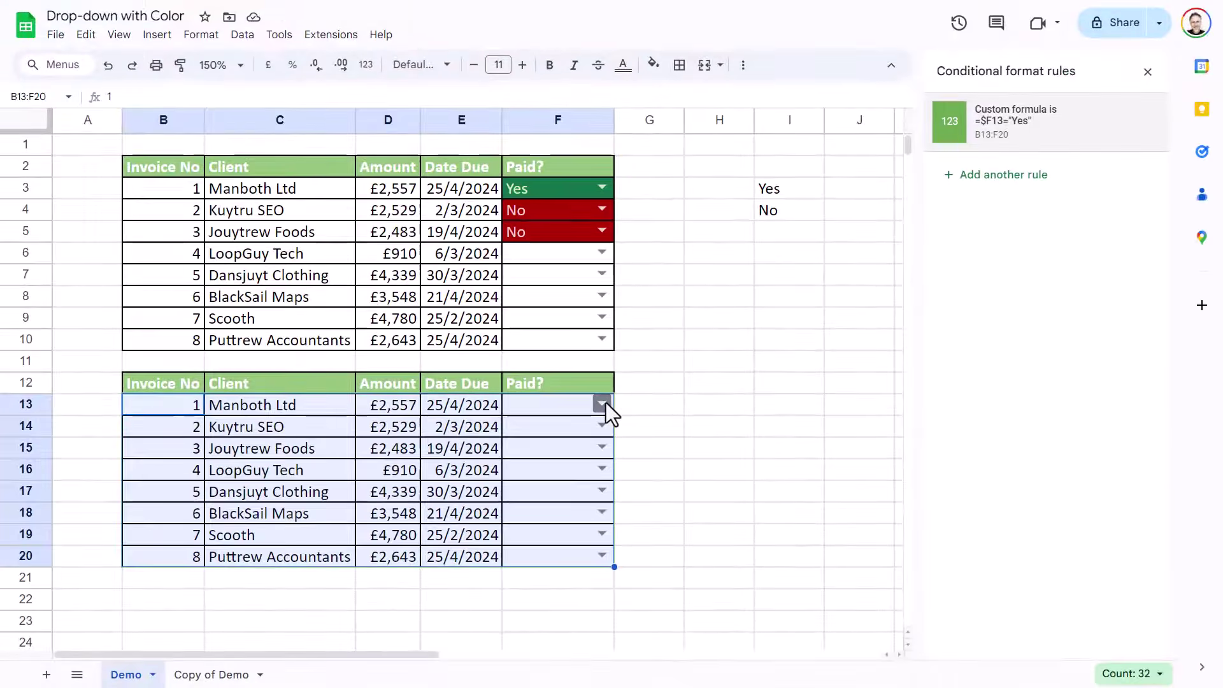
left_click(214, 311)
Step: Mark invoice 1 Yes so its row turns green, then select B13:F20
left_click(554, 427)
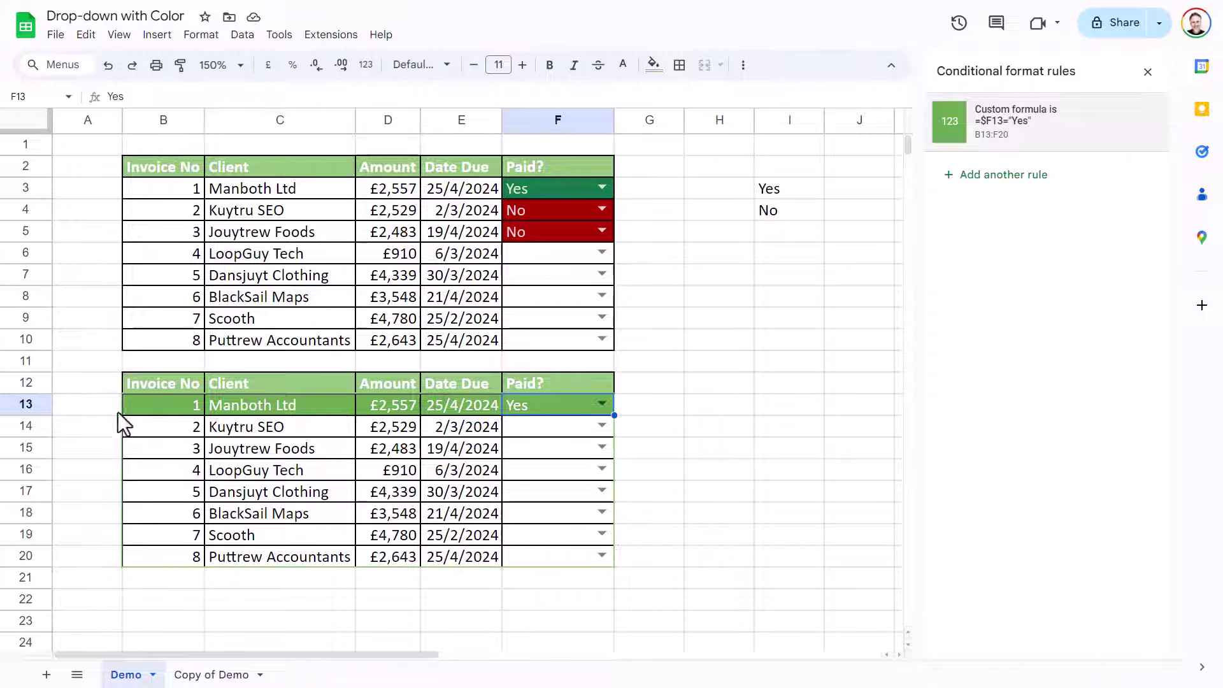
left_click_drag(158, 400, 551, 557)
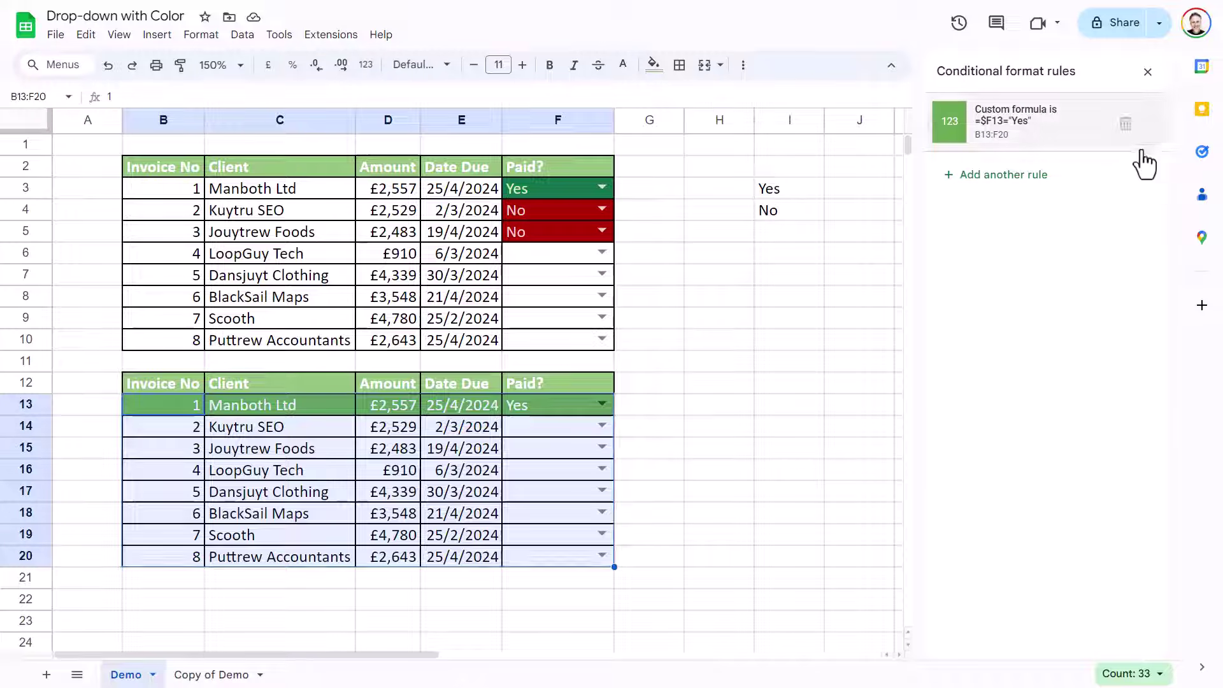
Step: Add a second rule for B13:F20 with the custom formula =$F13="No"
left_click(1019, 175)
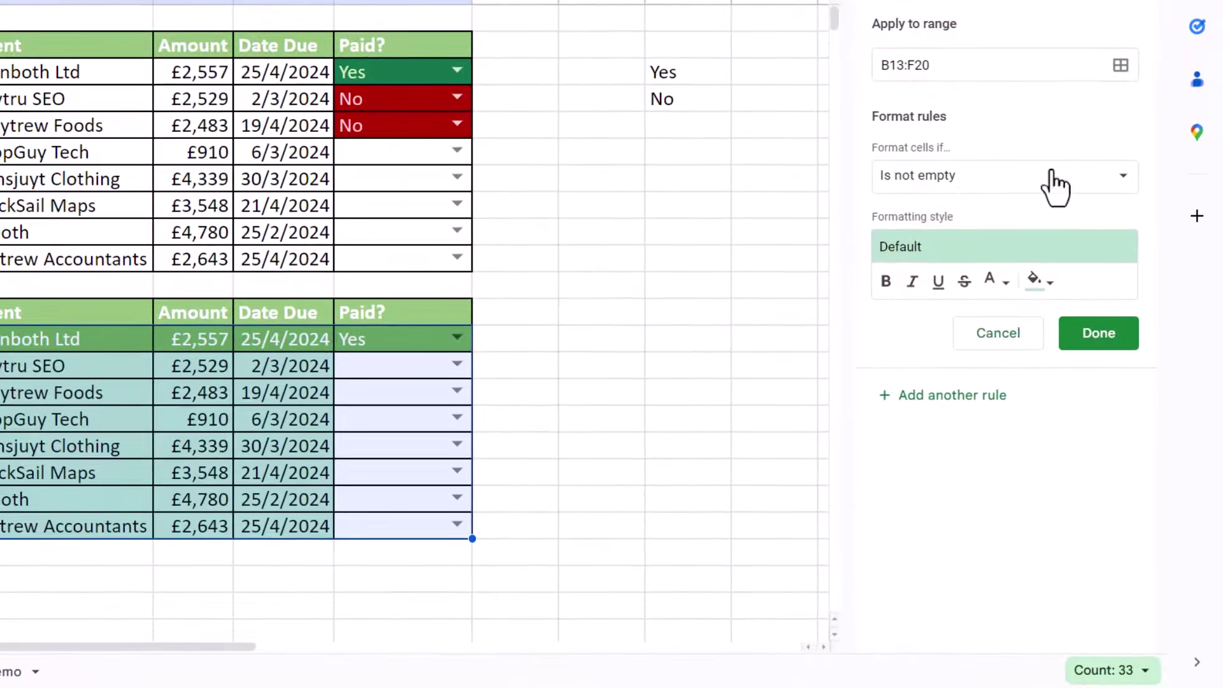
left_click(1089, 184)
scroll(1044, 356, "down", 2)
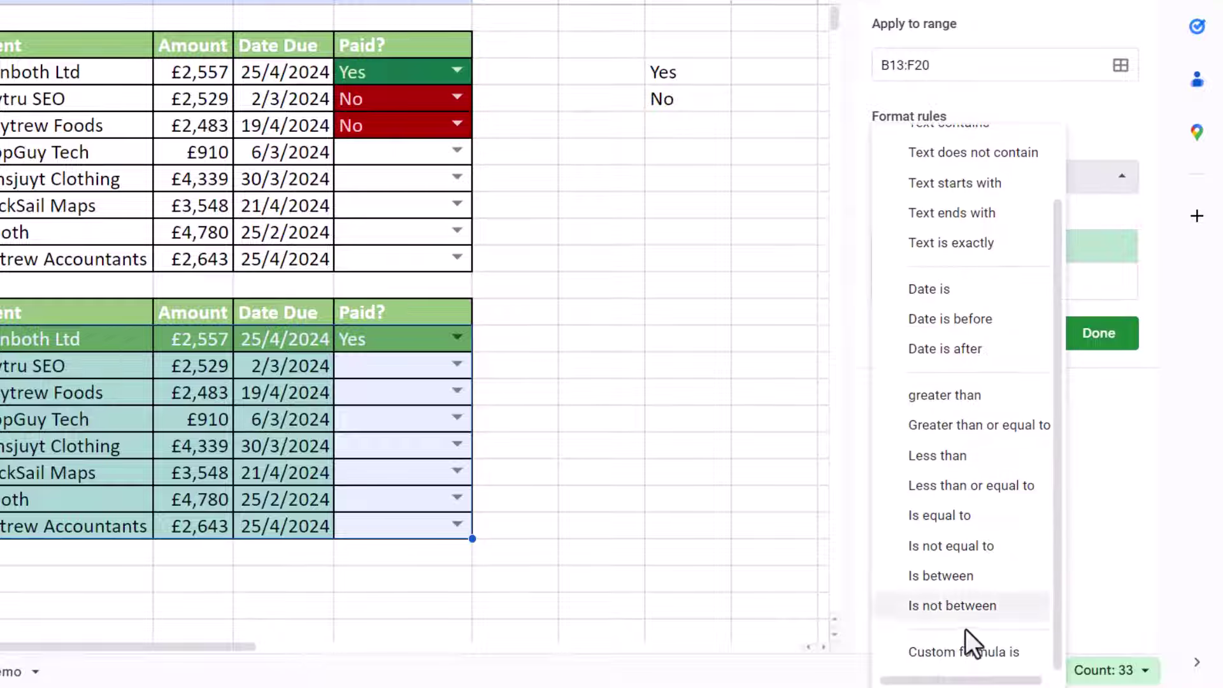
left_click(963, 653)
left_click(1012, 228)
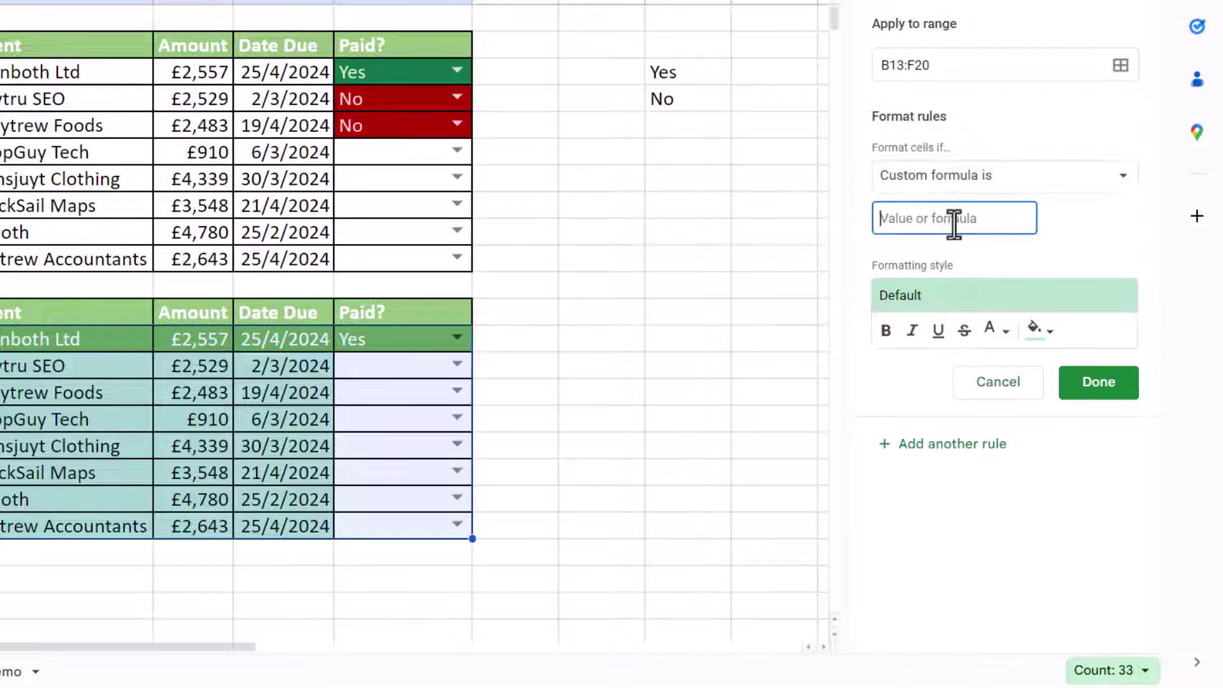
type("=")
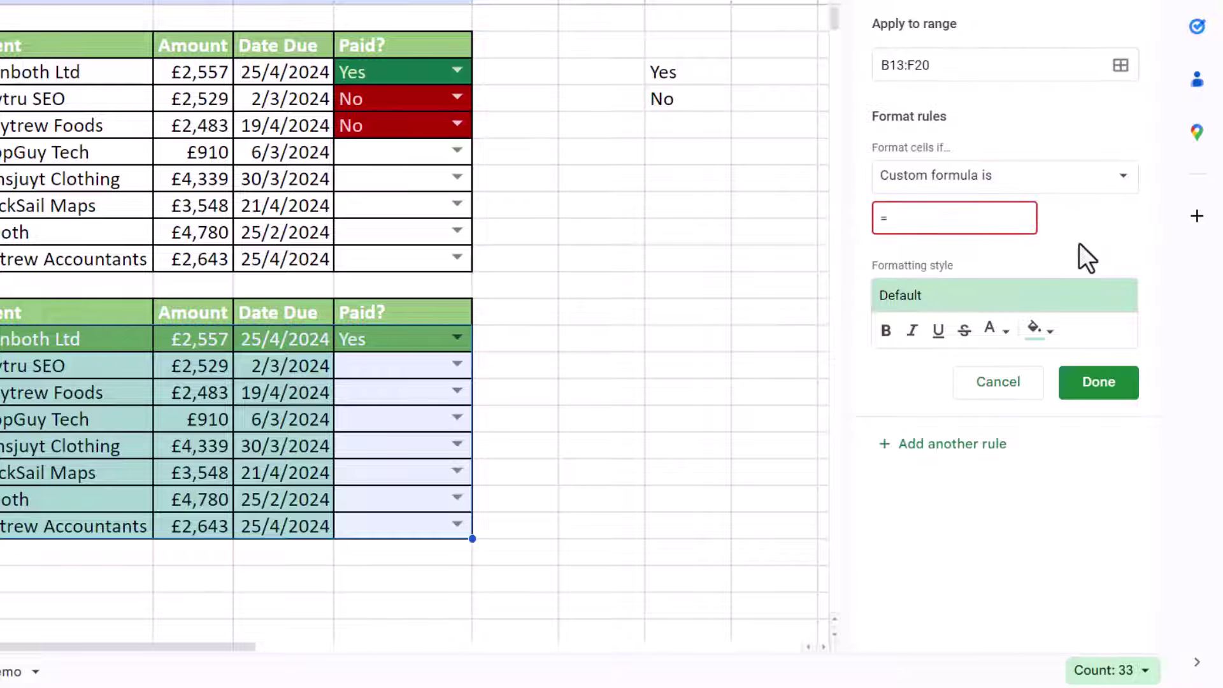
type("F13=")
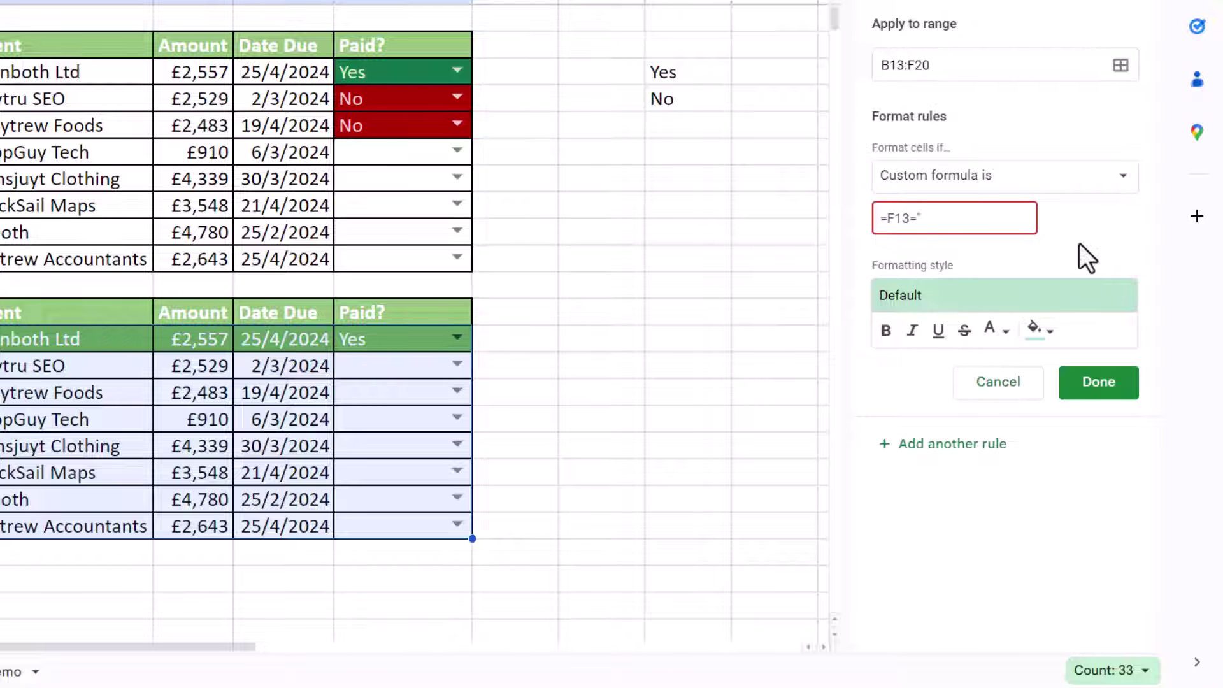
type("\"No\"")
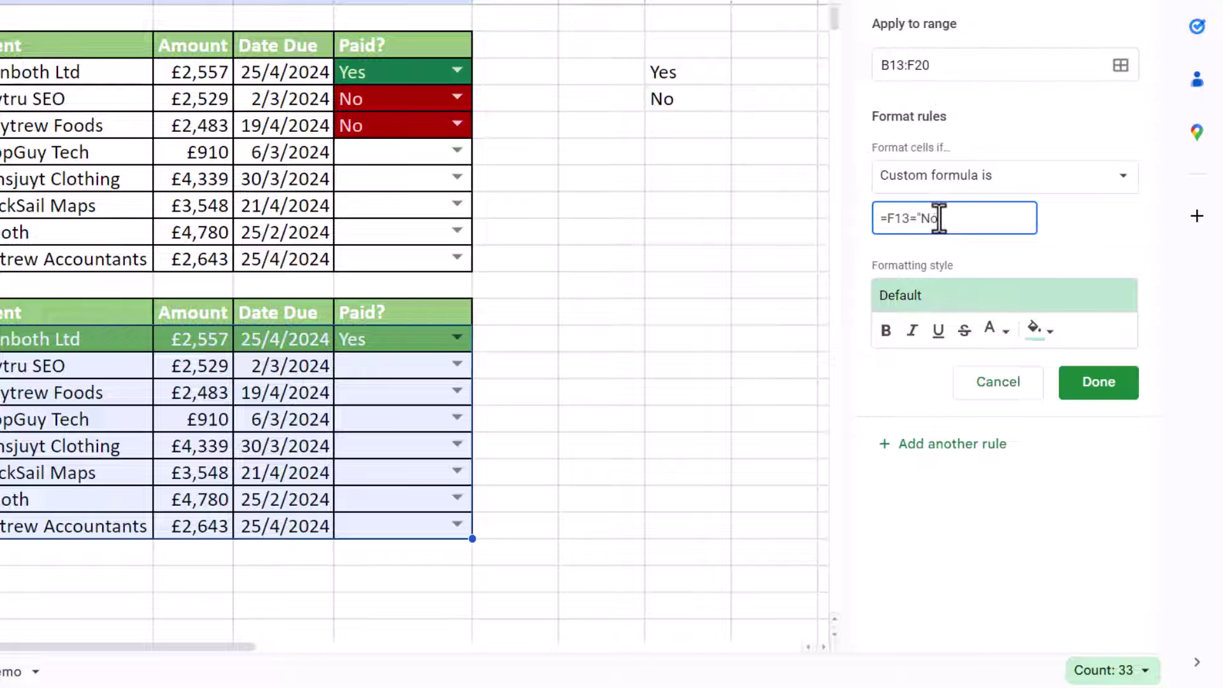
left_click(887, 220)
type("$")
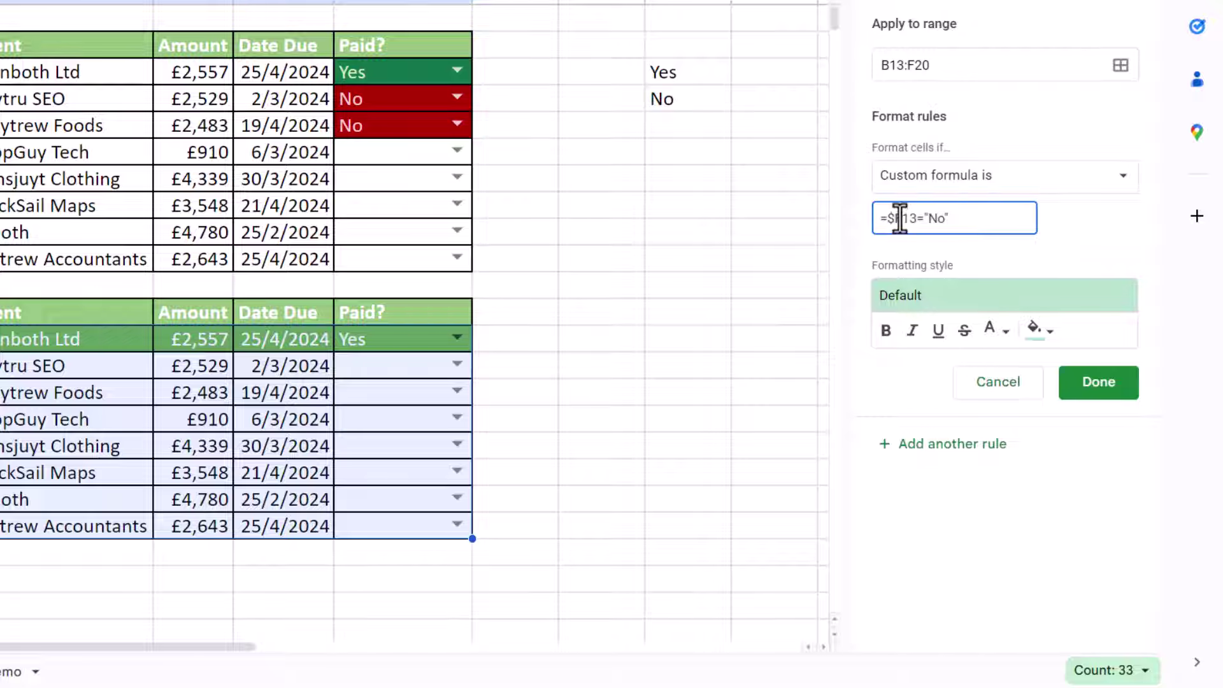
Step: Give the No rule a red fill with white text and save it
left_click(1037, 333)
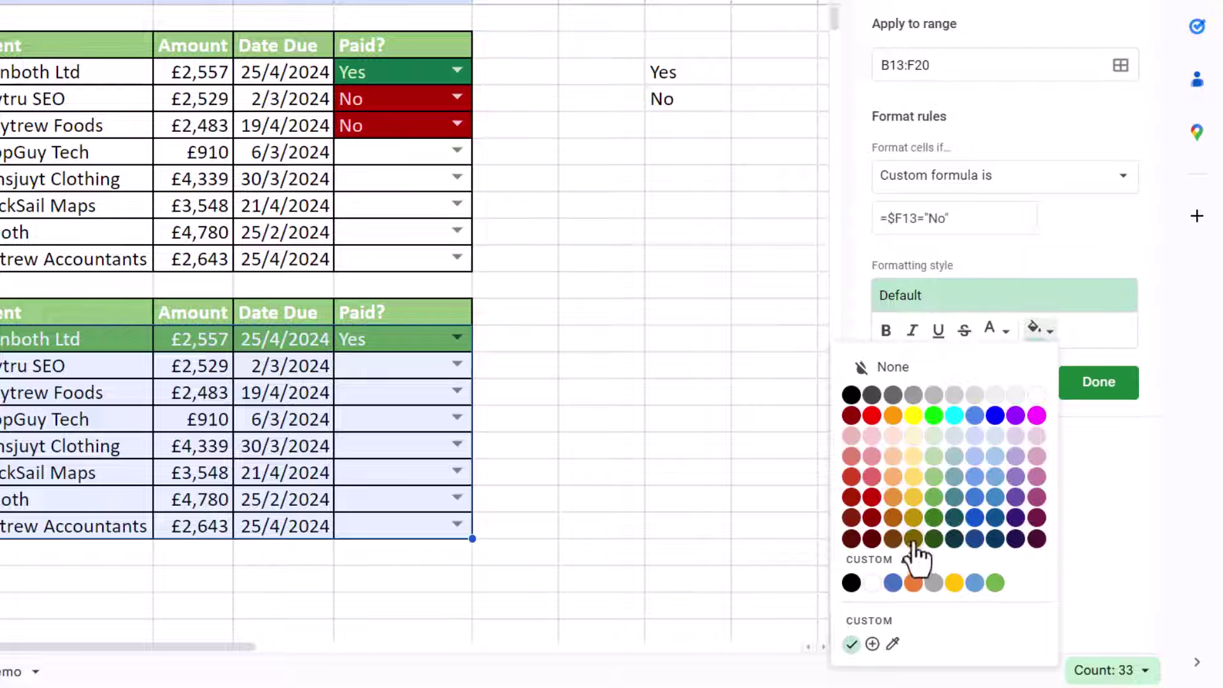
left_click(872, 498)
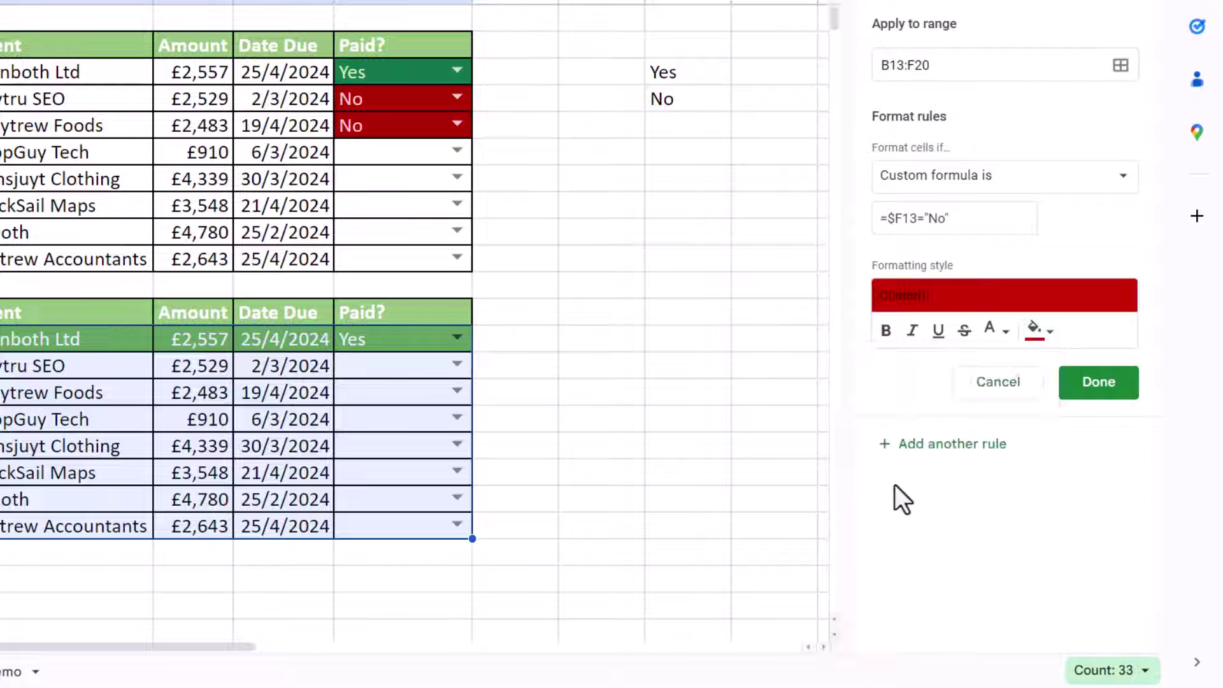
left_click(1001, 331)
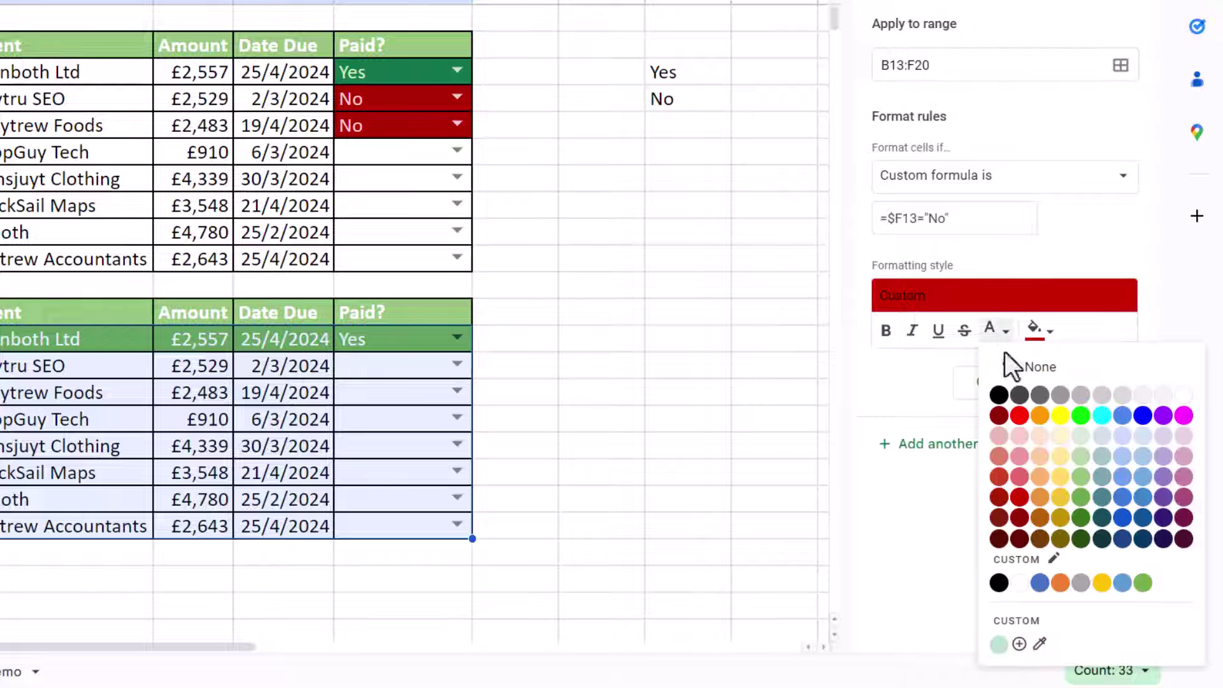
left_click(1022, 581)
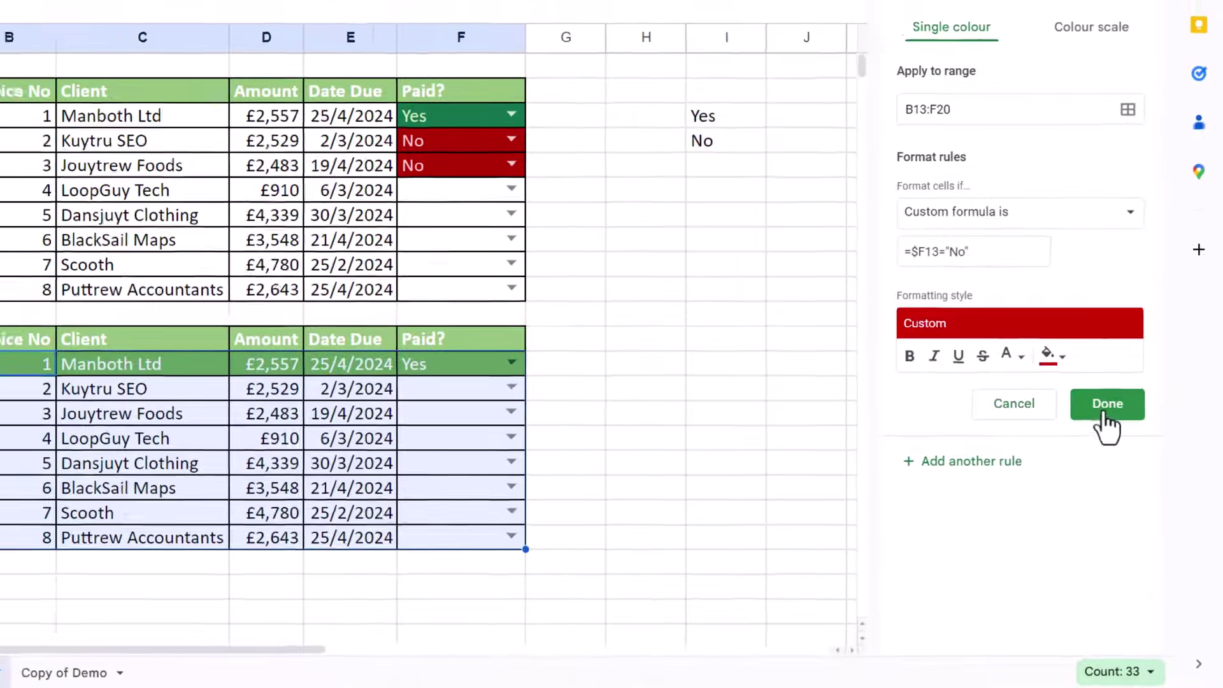
left_click(1098, 383)
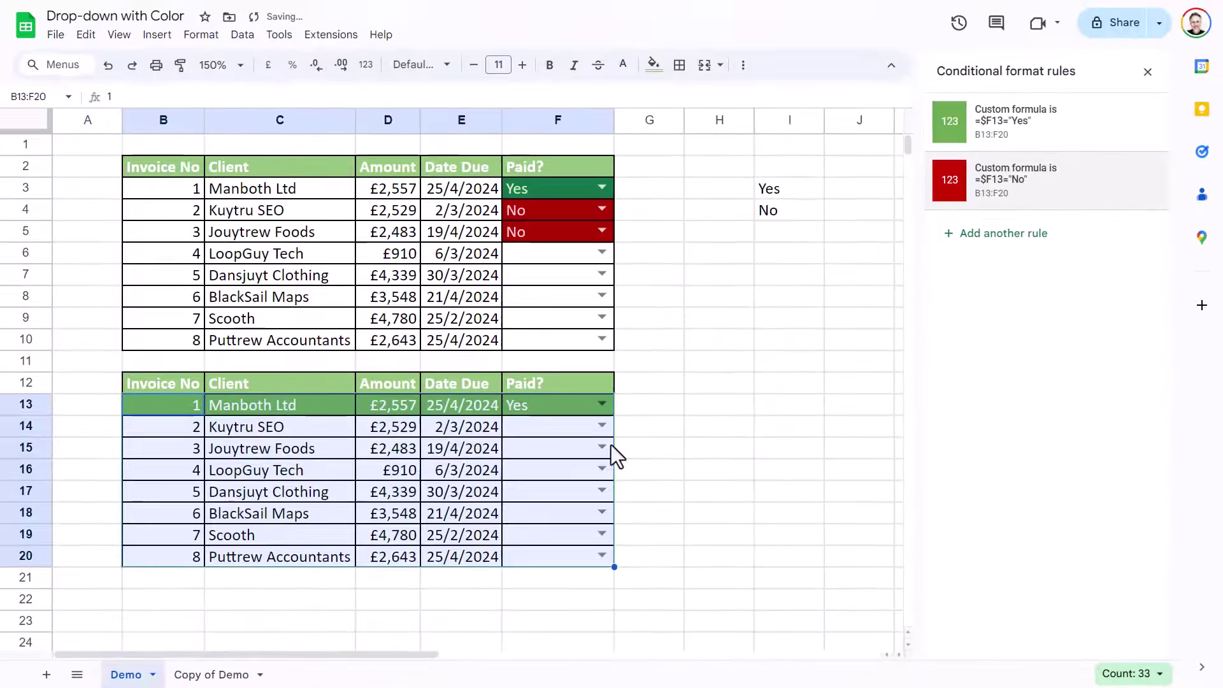
Step: Choose No in F14 for invoice 2 so its whole row turns red
left_click(457, 364)
left_click(543, 472)
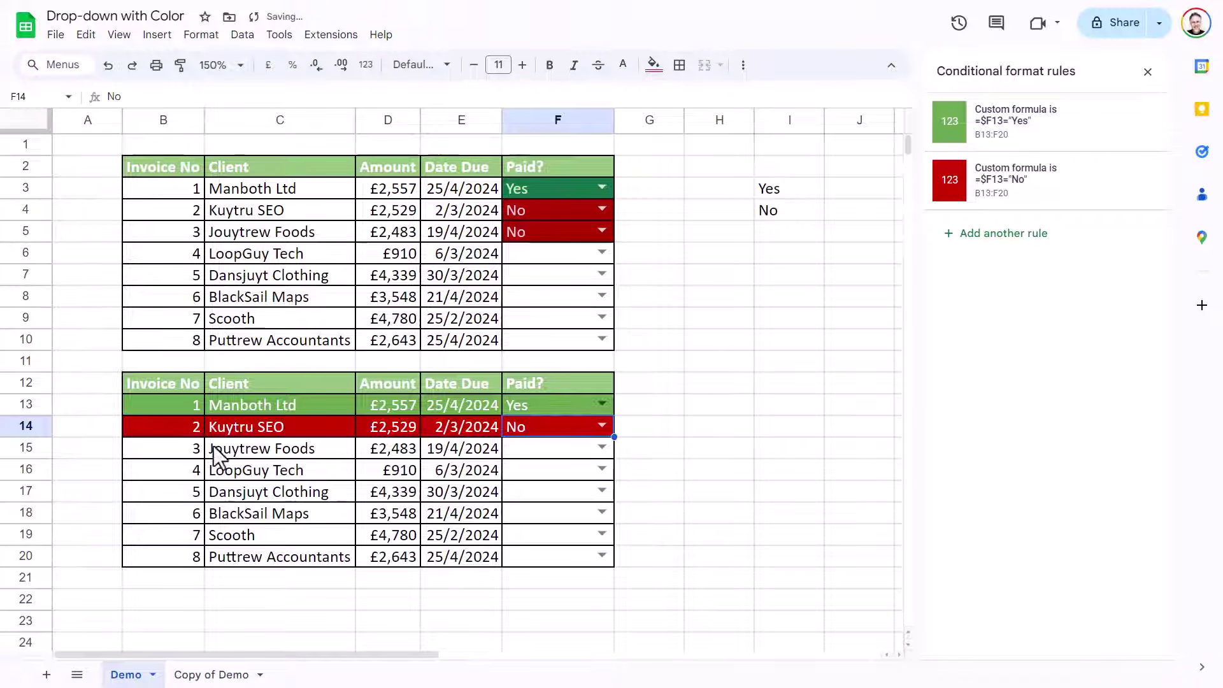